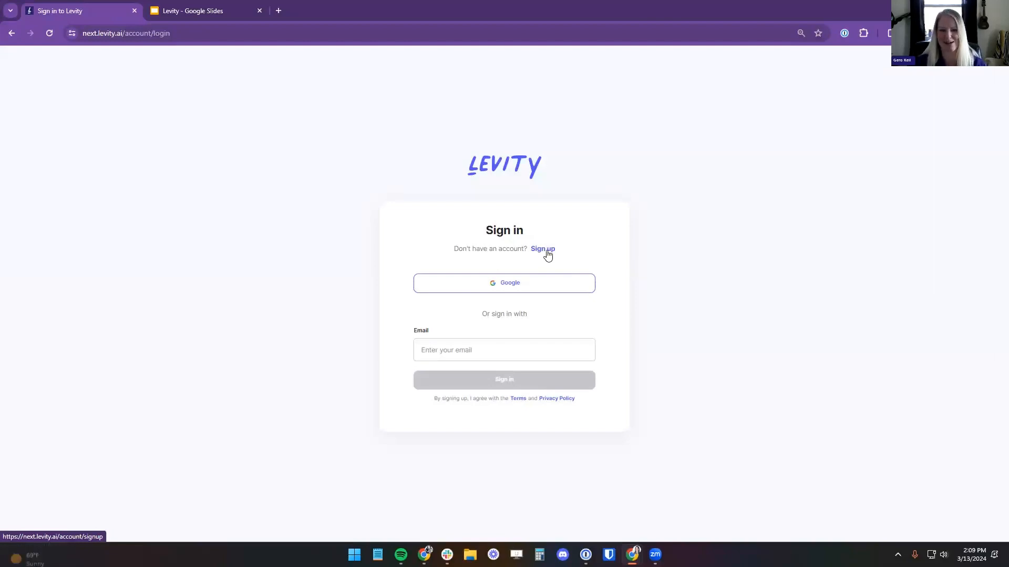
Sign up for a new Levity account by submitting the account holder's e-mail address
click(547, 253)
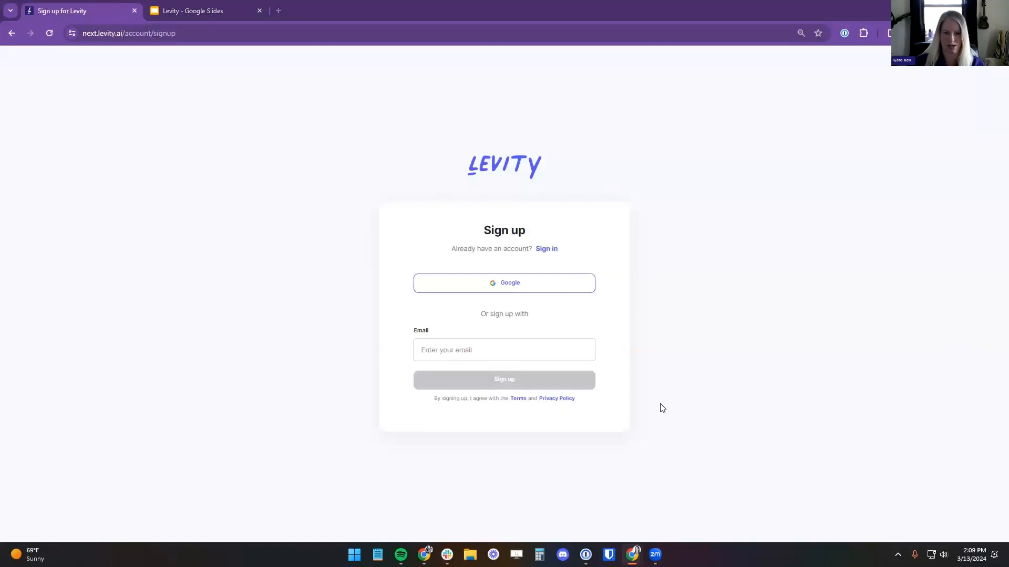
click(503, 341)
key(ctrl+v)
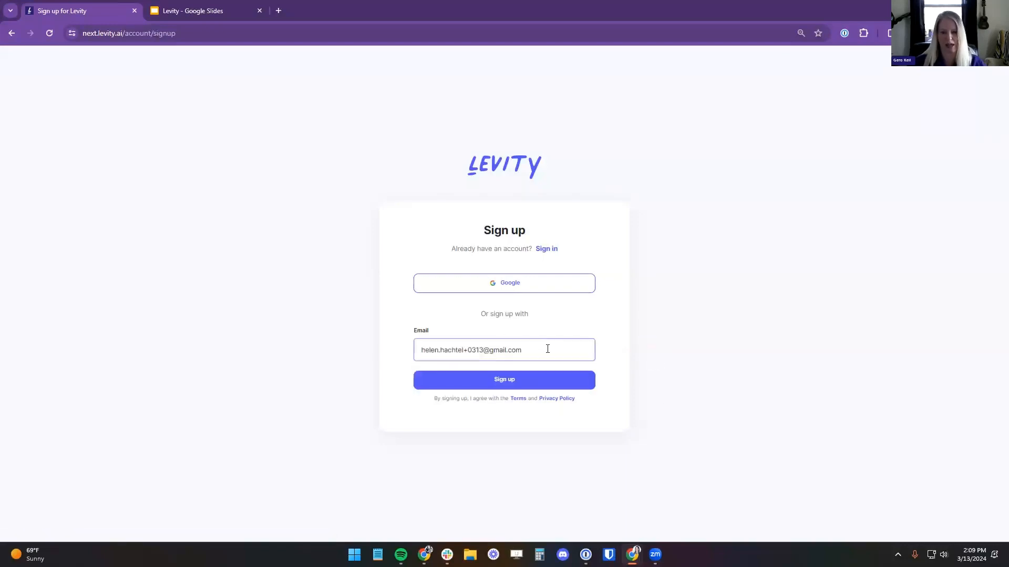
click(504, 382)
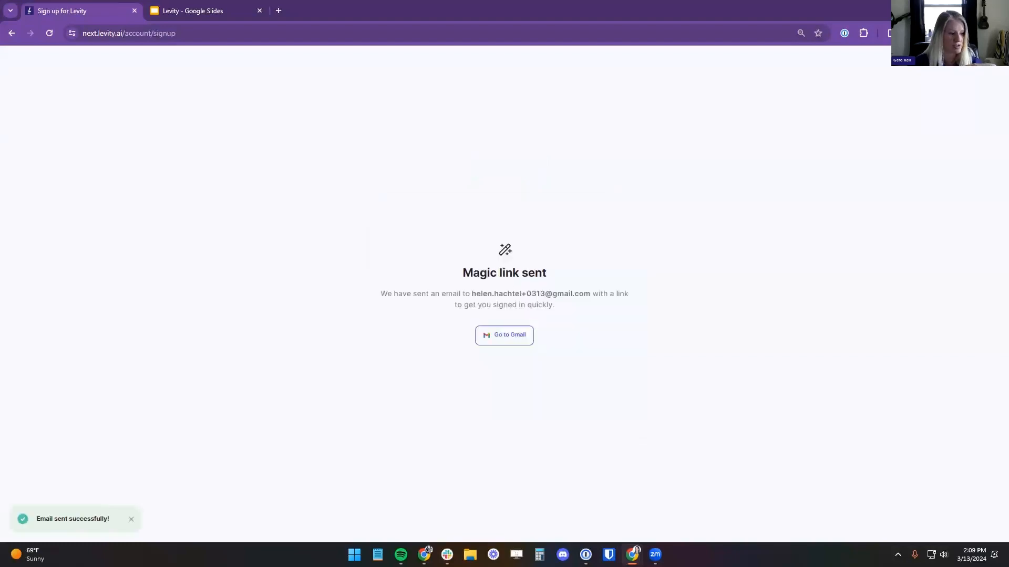
Get the magic link from the e-mail and open it in the browser to sign in to Levity
key(alt+Tab)
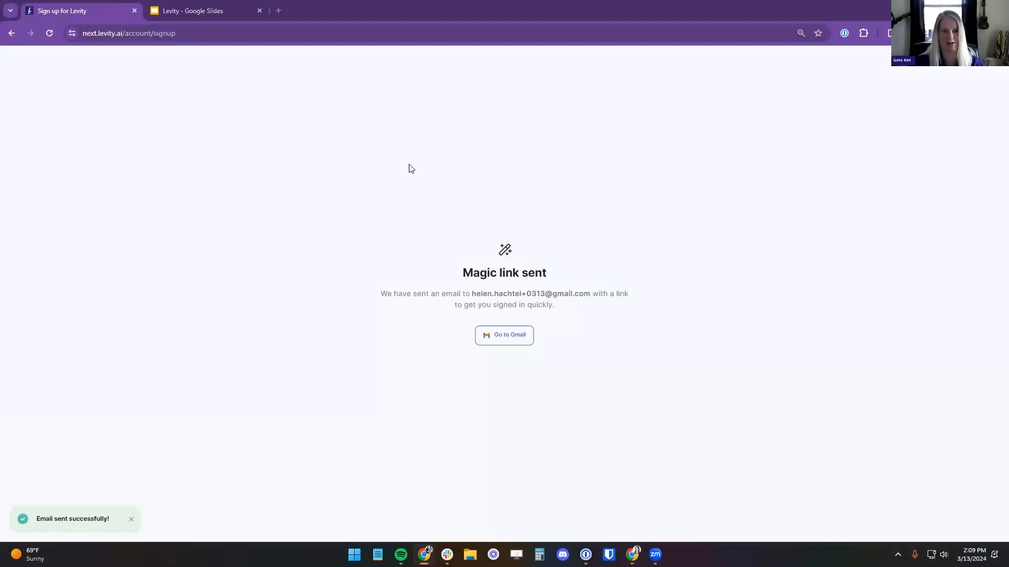
click(286, 33)
key(ctrl+v)
key(Return)
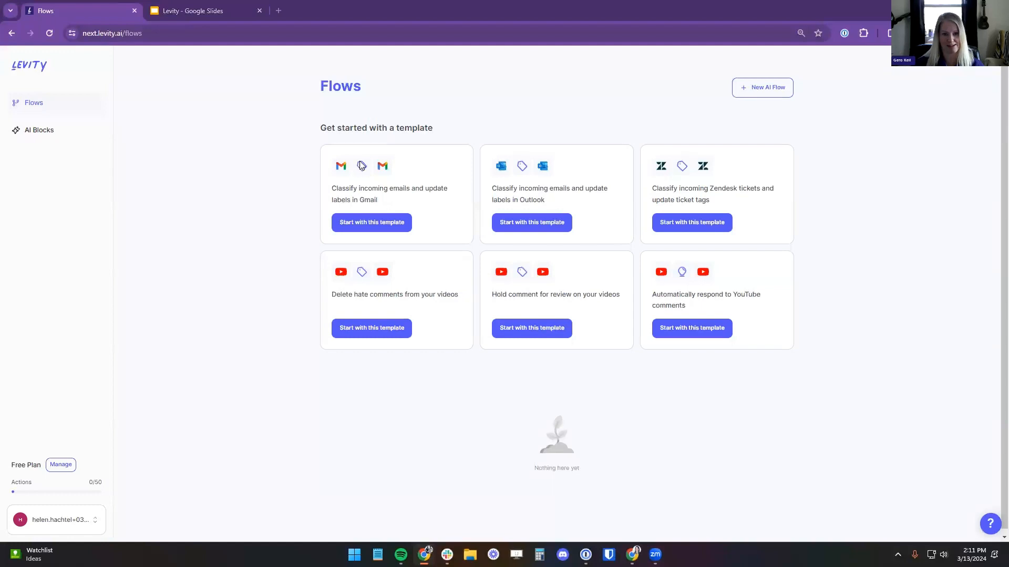
Start a flow from the template that classifies incoming emails and updates Gmail labels, and authorize a Gmail account for its new-email trigger
click(382, 229)
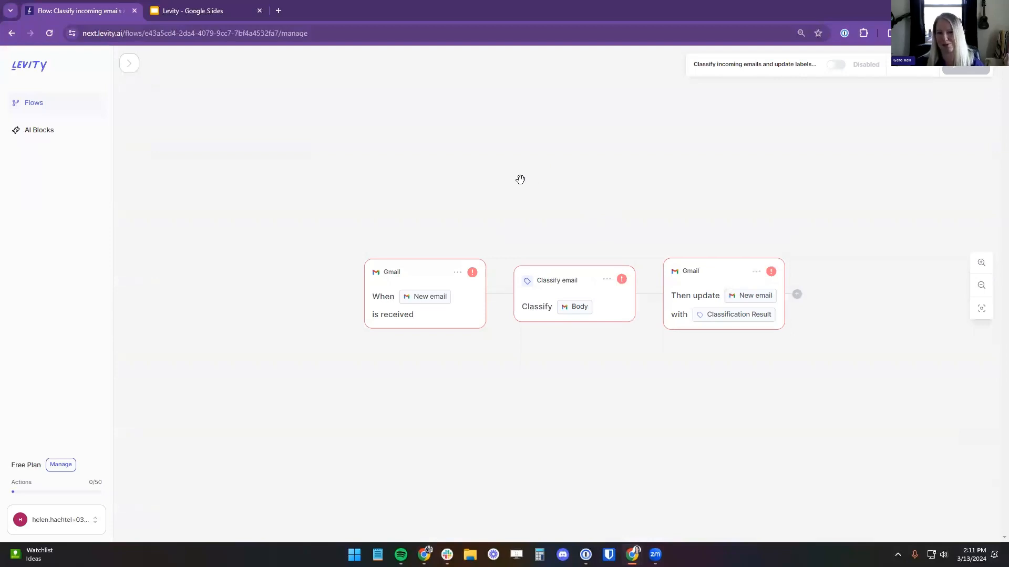
click(448, 275)
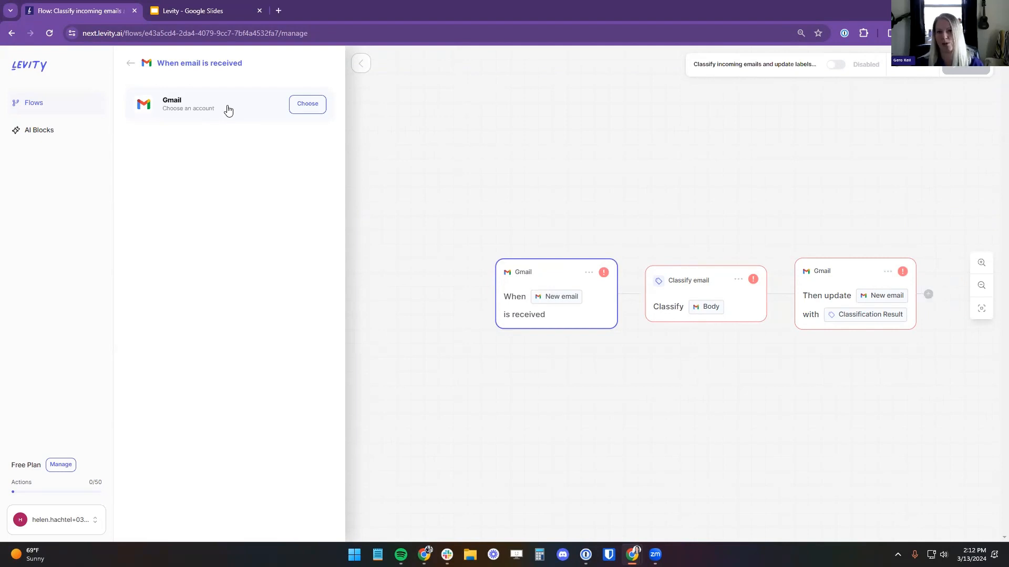
click(307, 111)
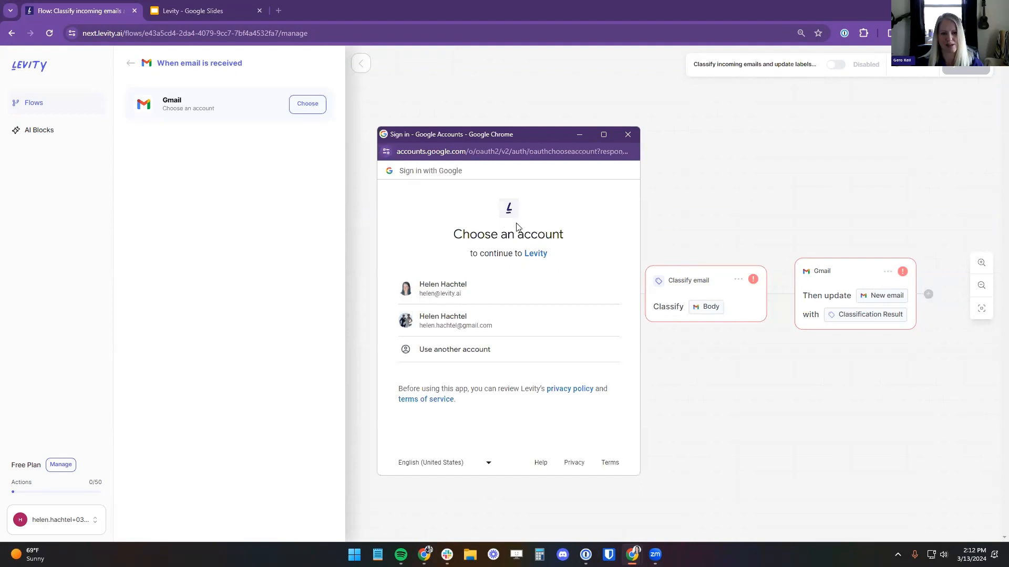
click(470, 292)
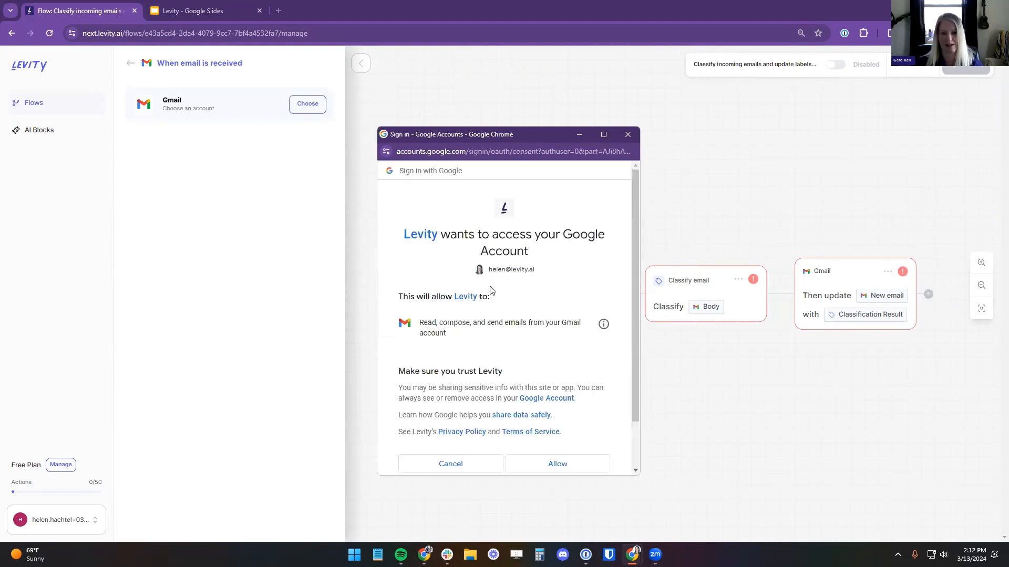
scroll(525, 268, down, 1)
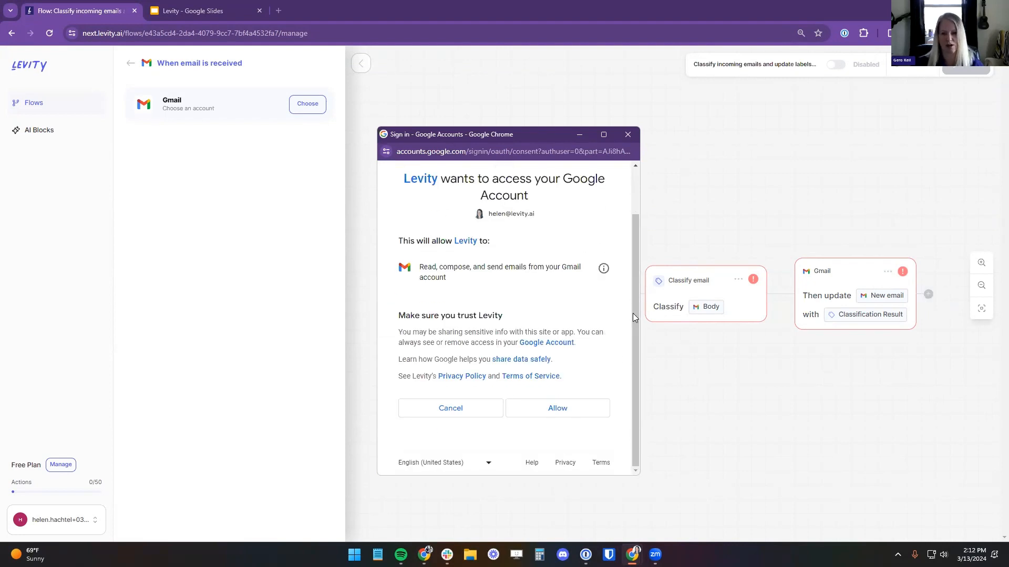
click(585, 410)
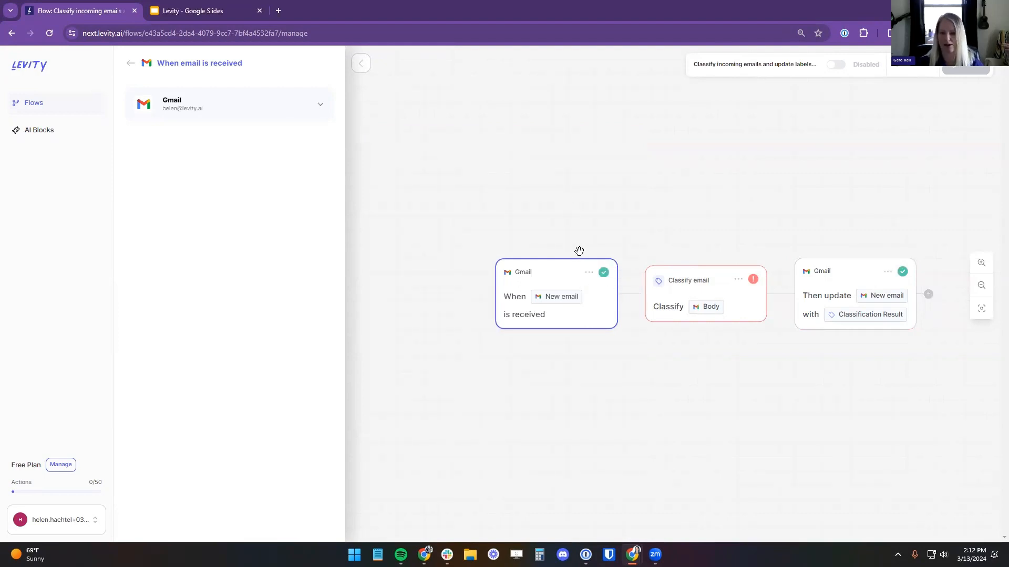
In the flow's Classify email block, replace the data to classify with the Subject and Body fields of the new emails
drag(562, 223, 466, 200)
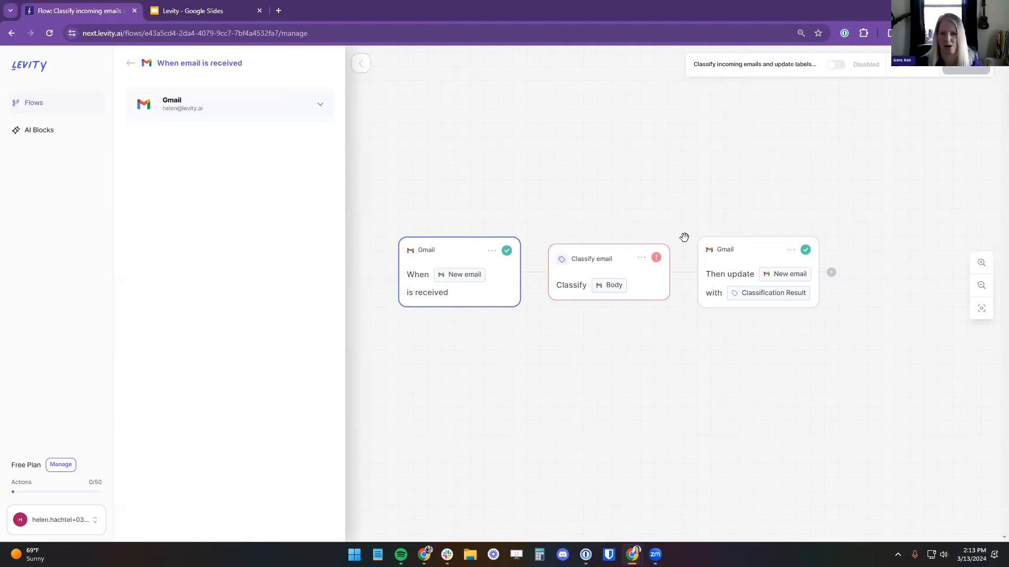
click(616, 257)
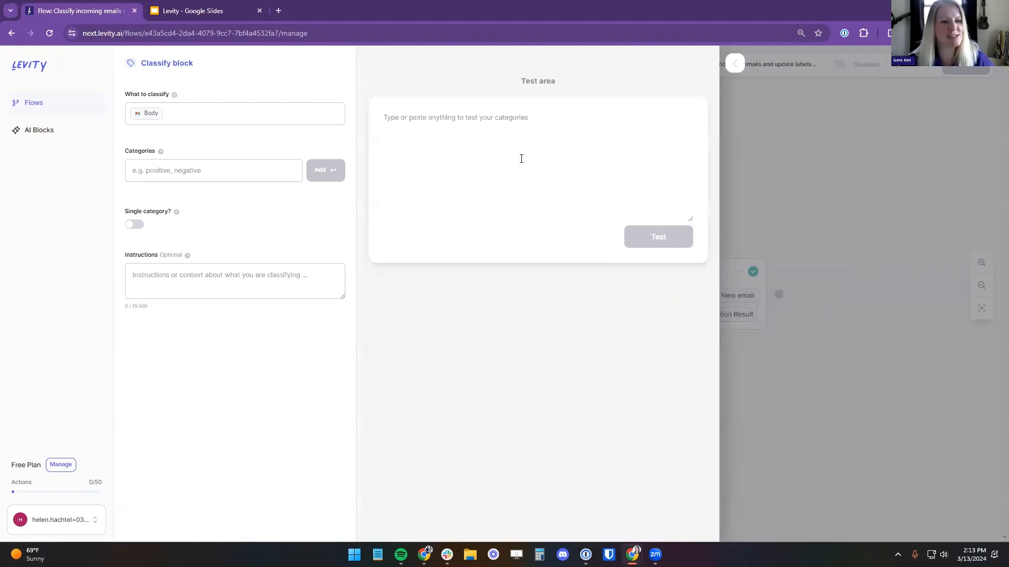
click(545, 157)
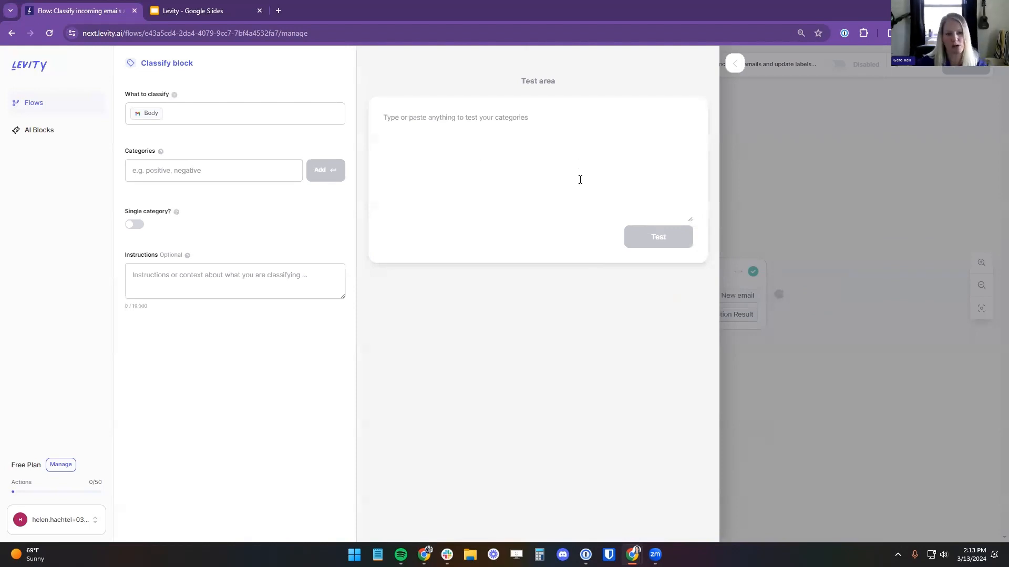
click(229, 175)
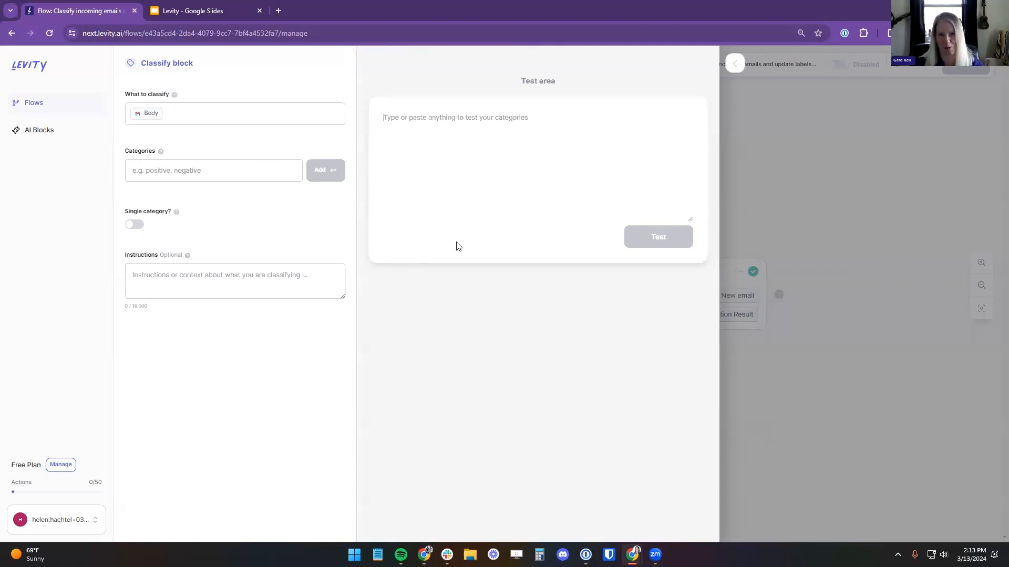
click(205, 108)
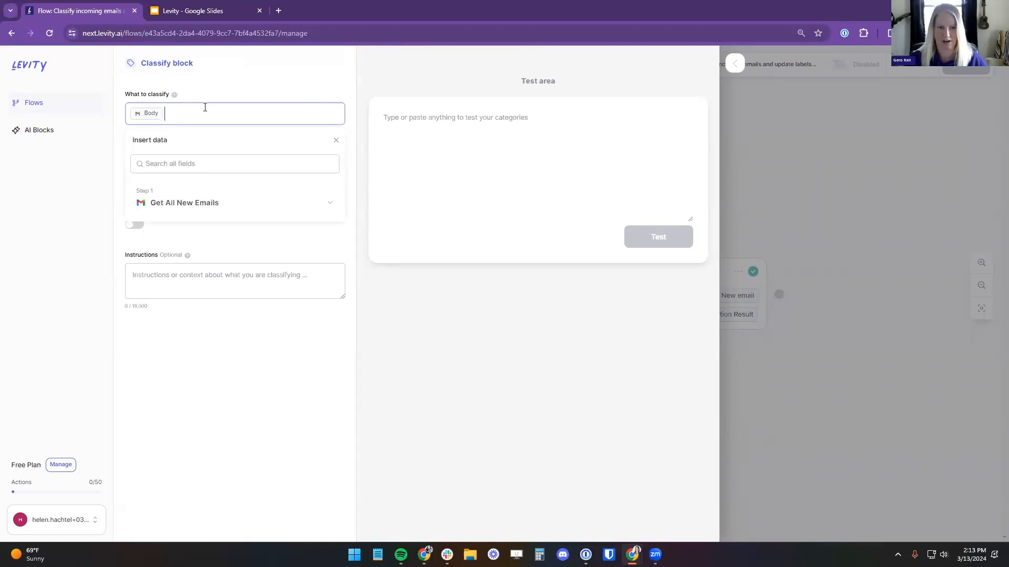
key(BackSpace)
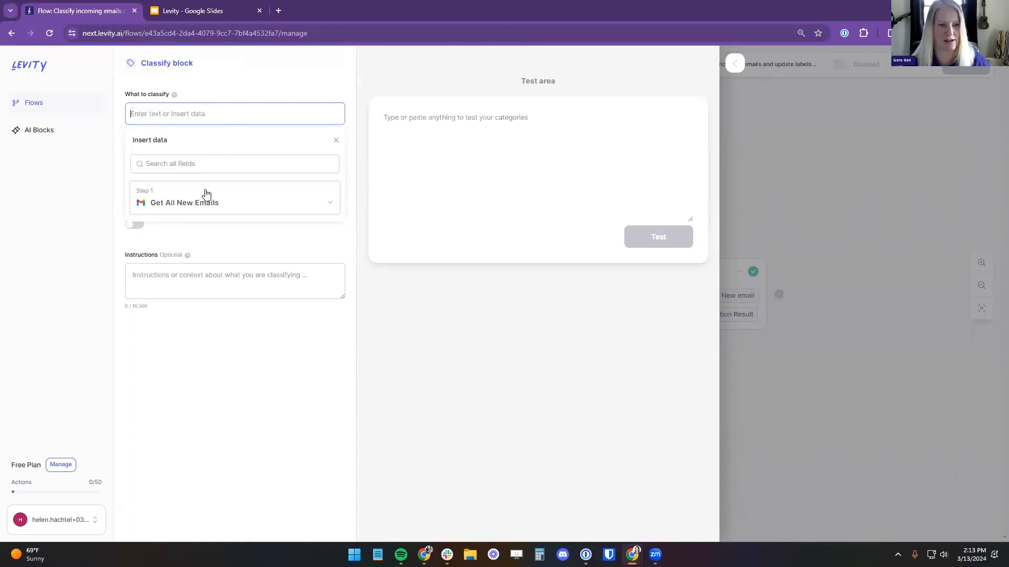
click(236, 205)
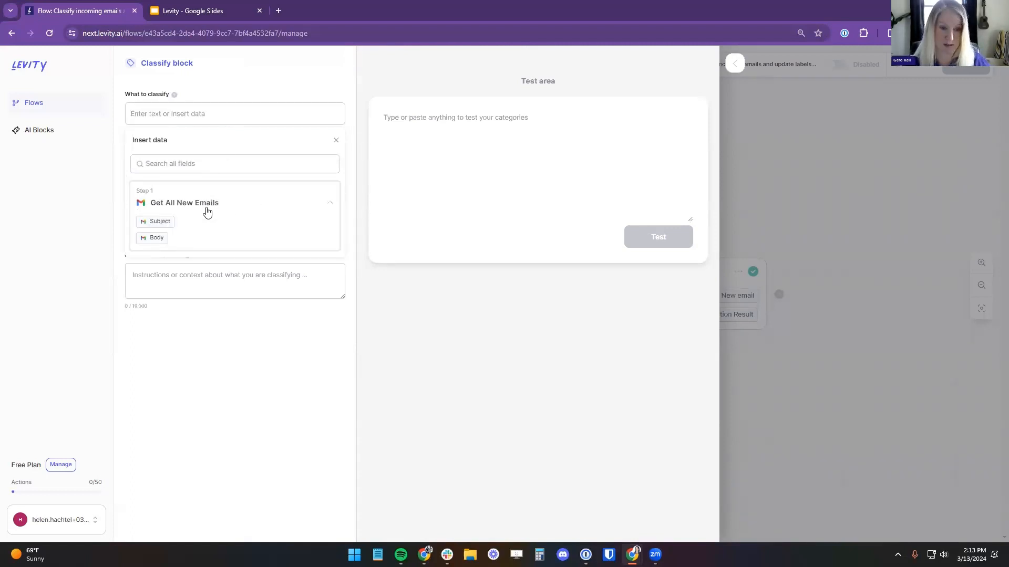
click(167, 222)
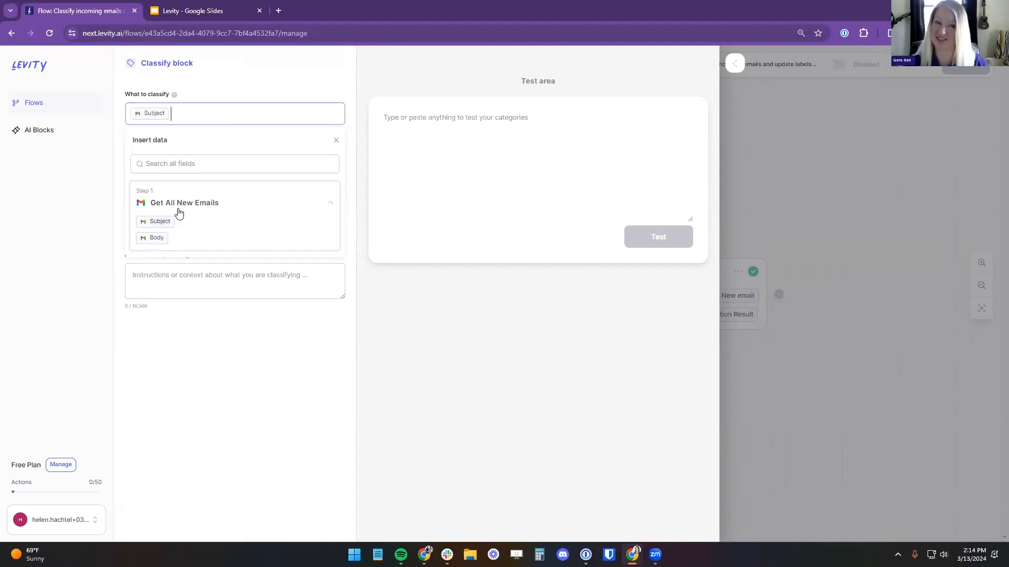
click(158, 239)
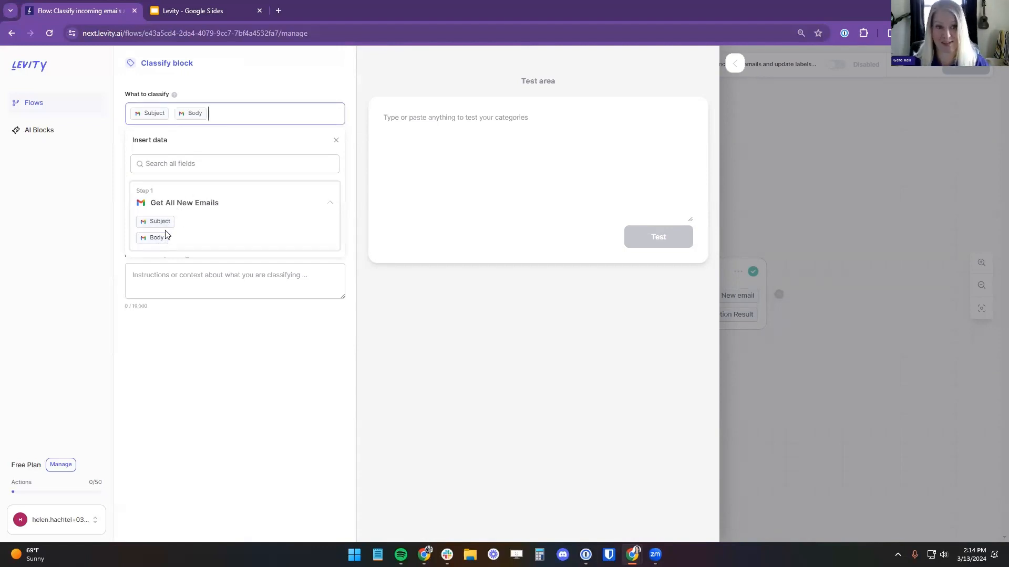
click(493, 167)
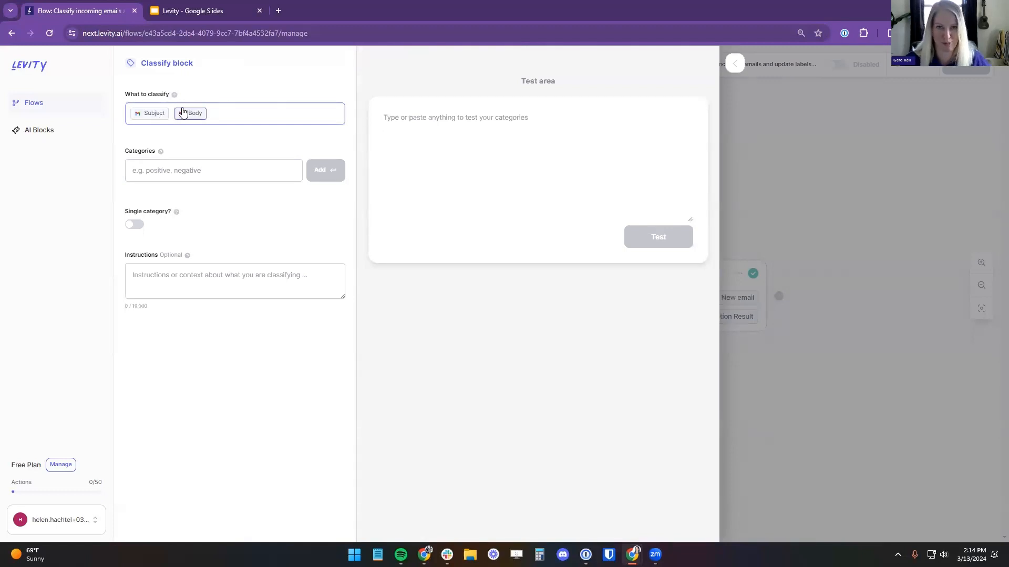
Add the categories "Action" and "No action" to the Classify block
click(229, 174)
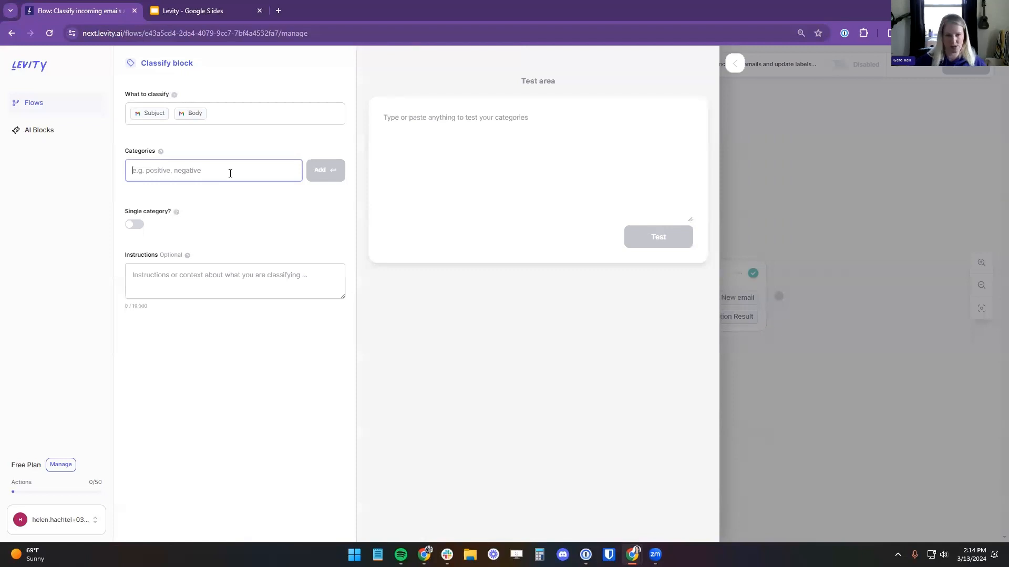
text(refund)
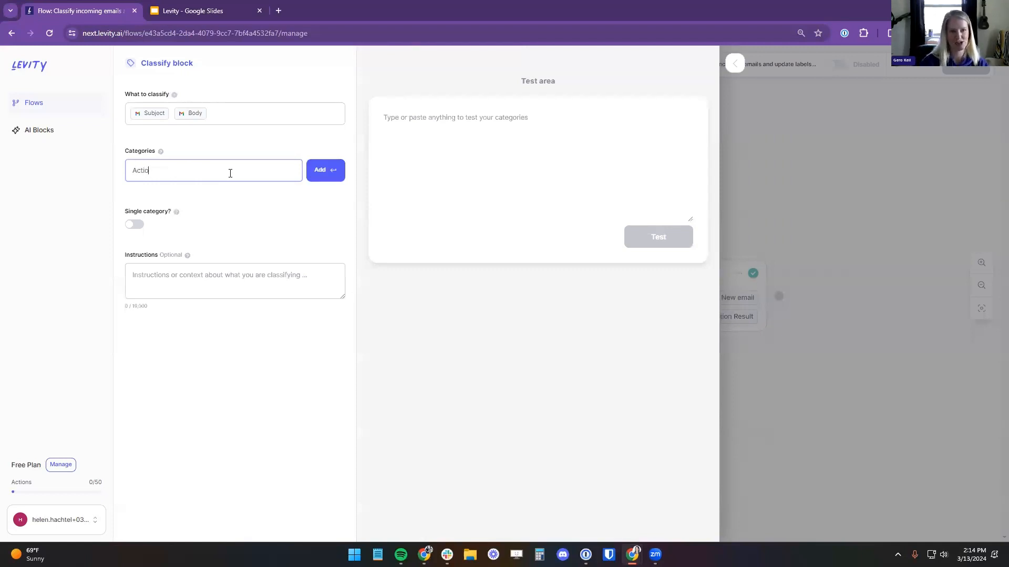
key(Return)
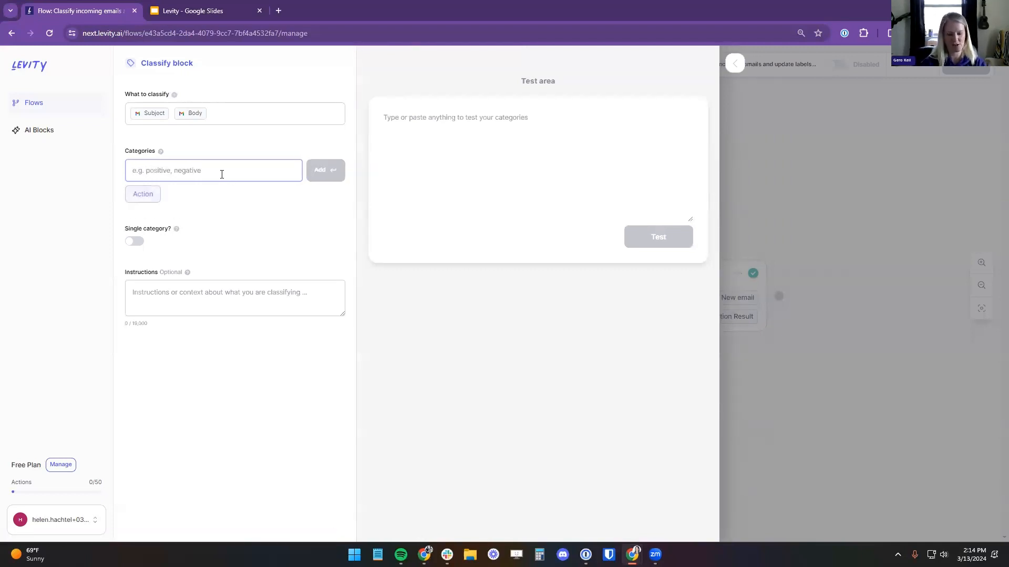
text(No action)
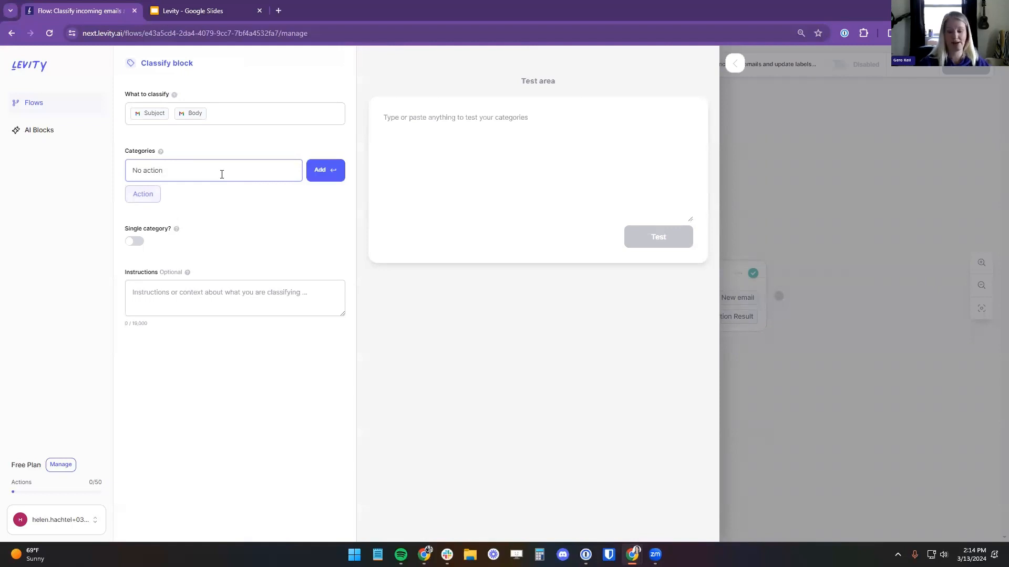
key(Return)
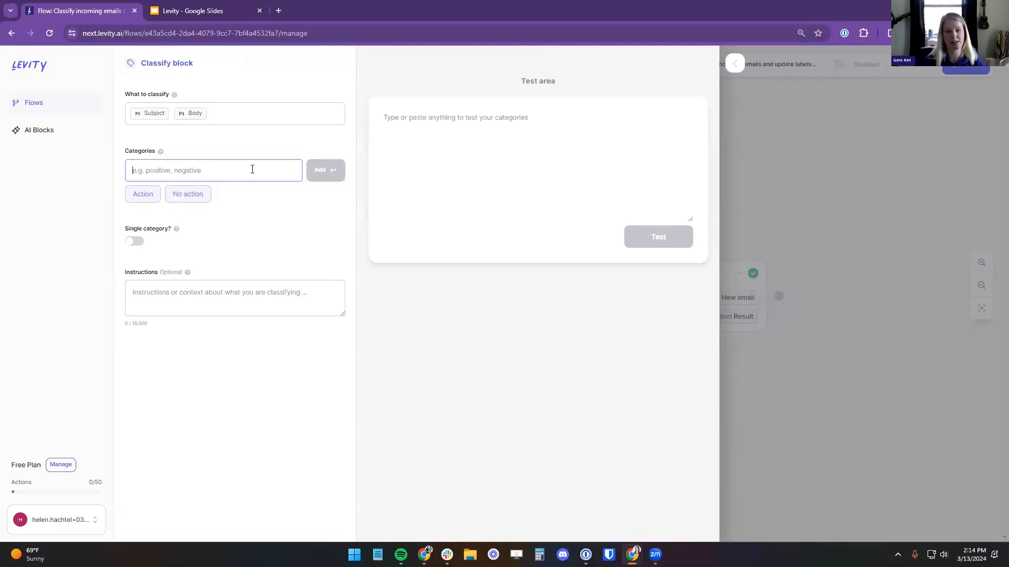
click(191, 195)
click(262, 208)
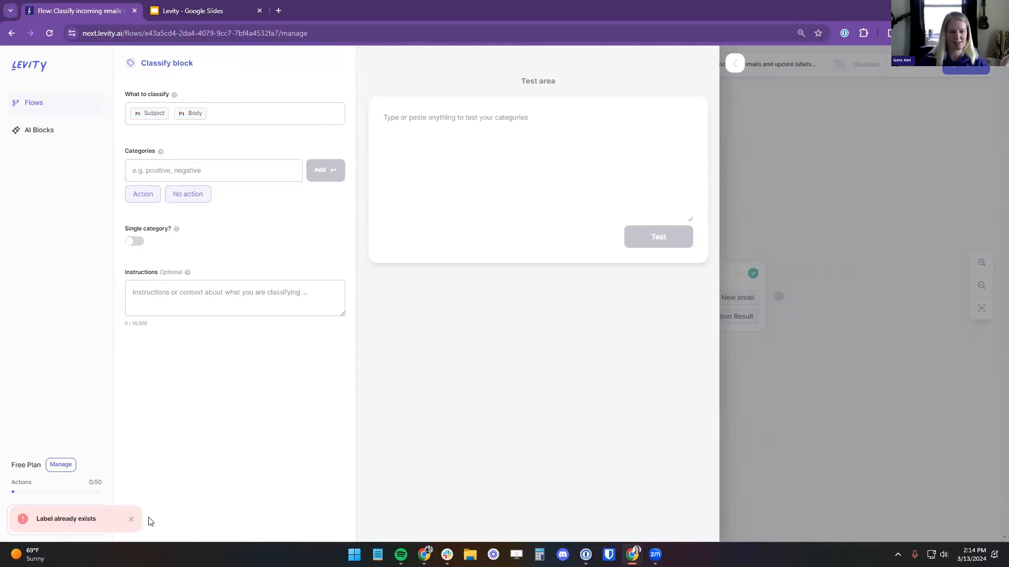
click(132, 519)
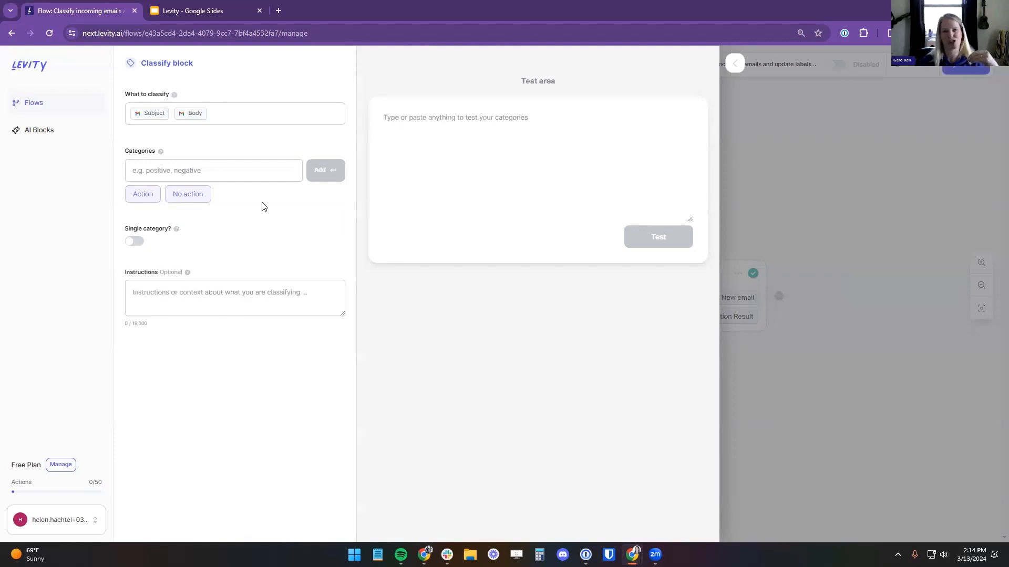
Enlarge the Instructions box and enter "You are classifying my emails and looking for action items, or no action items."
click(259, 288)
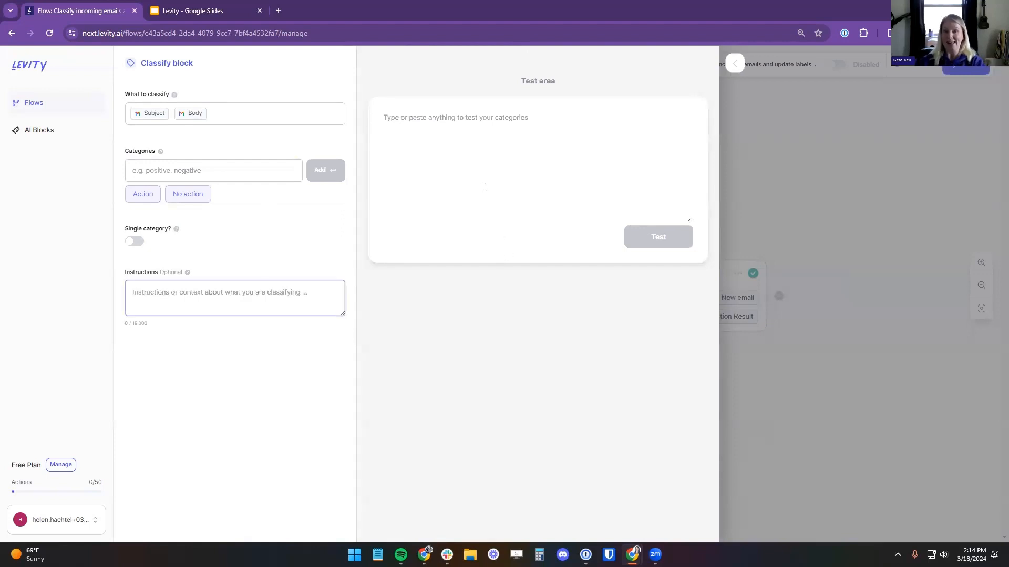
click(609, 183)
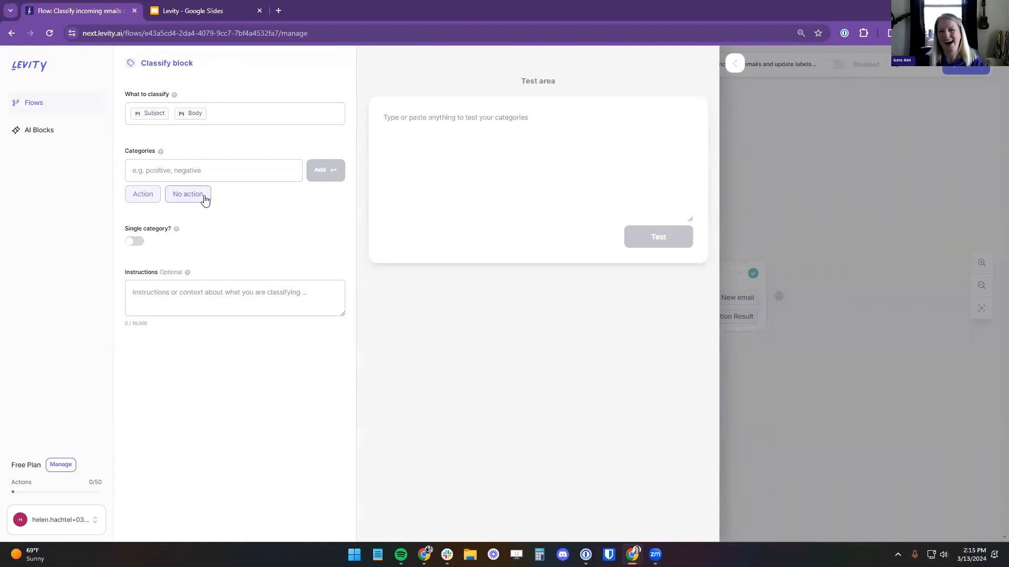
drag(343, 315, 343, 437)
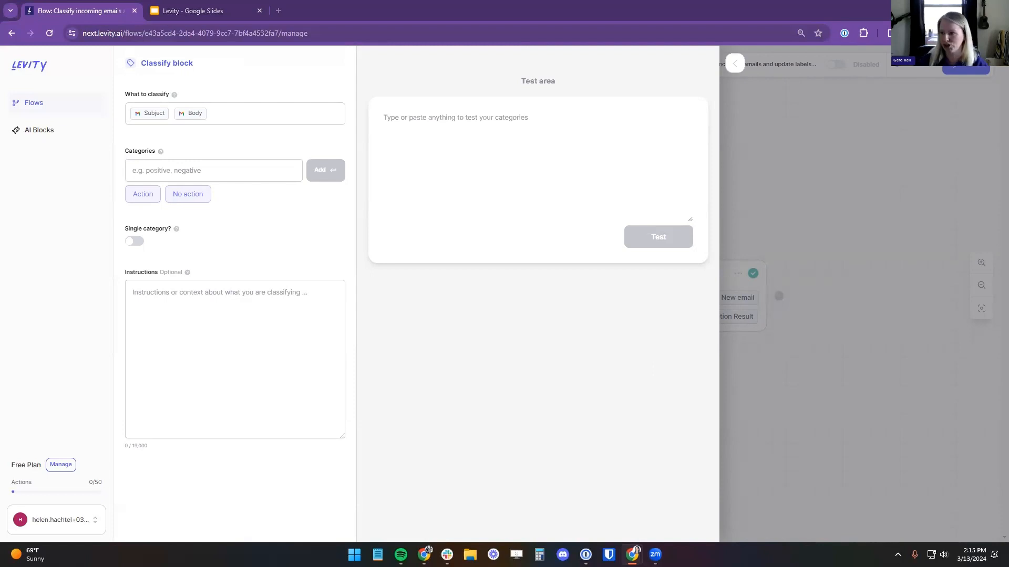
click(198, 322)
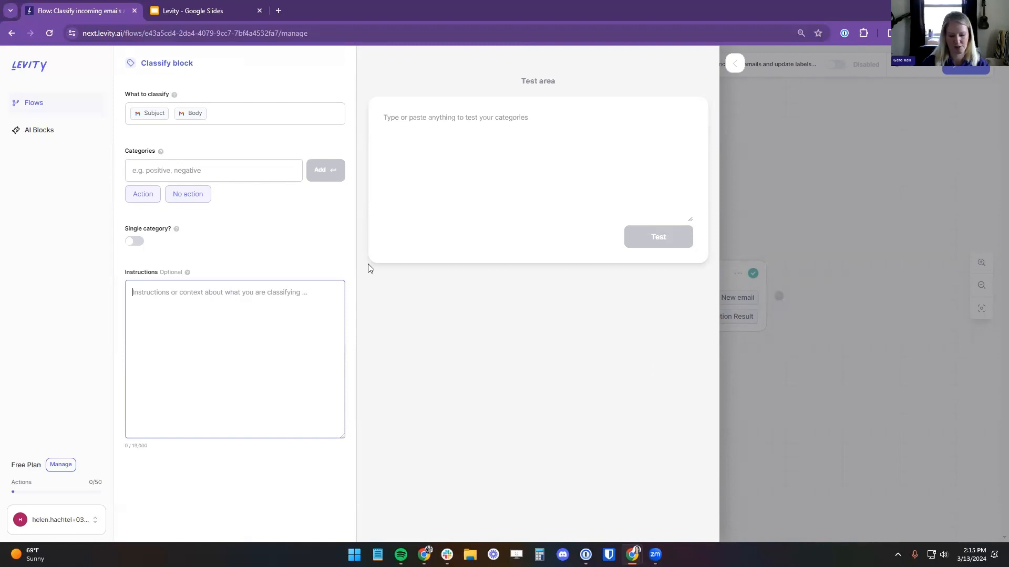
text(You are cla)
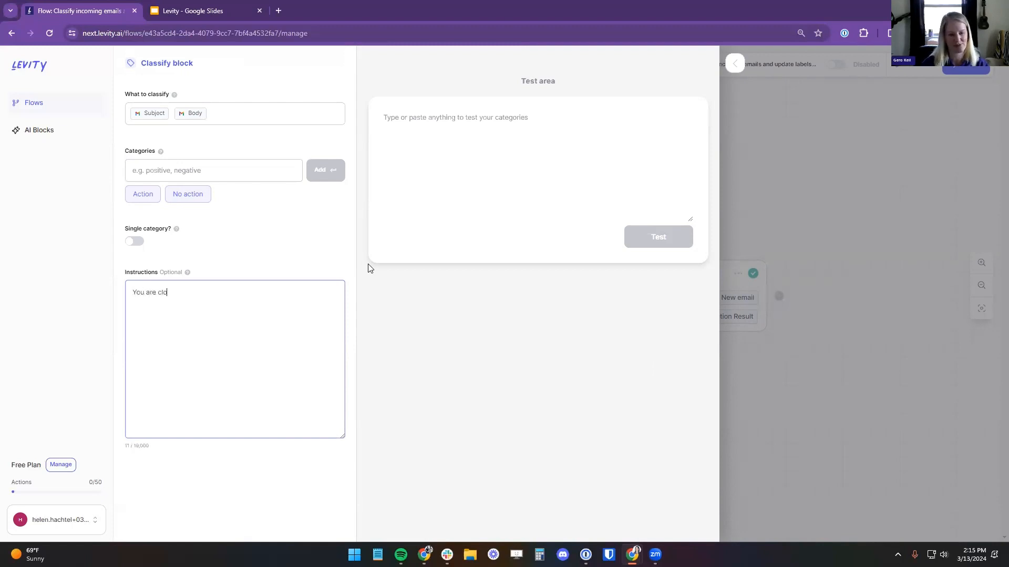
text(ssifying my e)
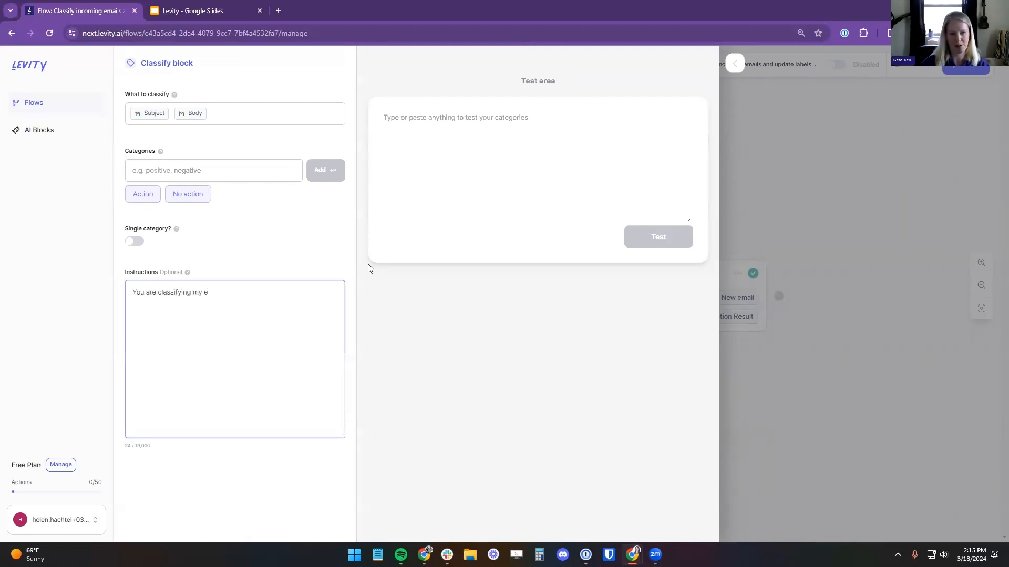
text(mails and lo)
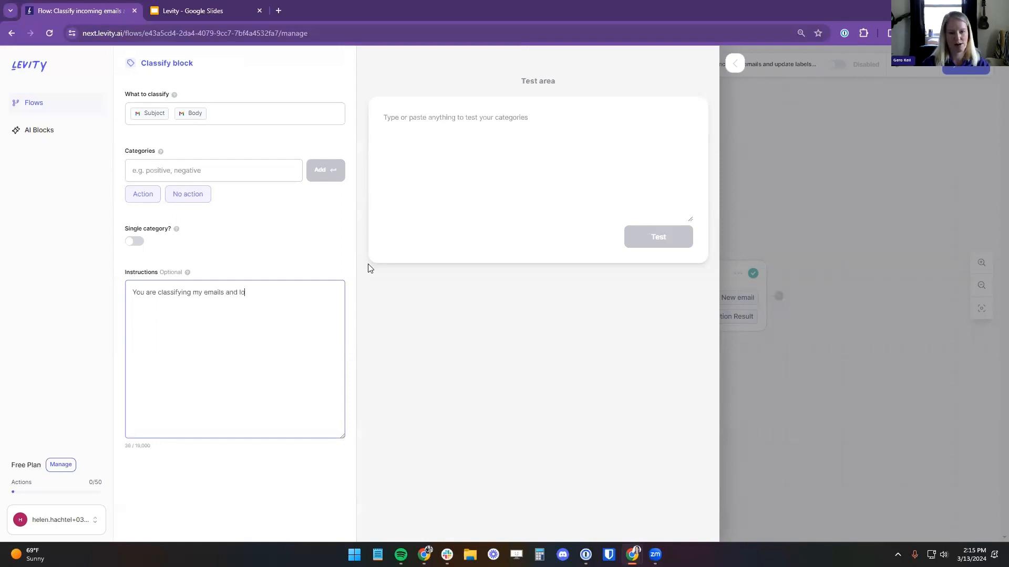
text(oking for a)
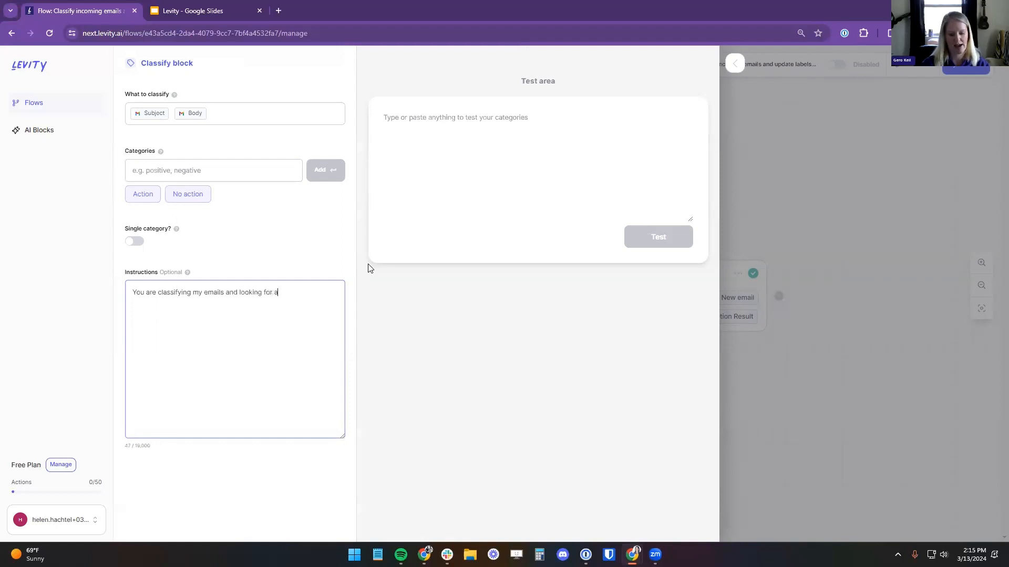
text(ction items, or )
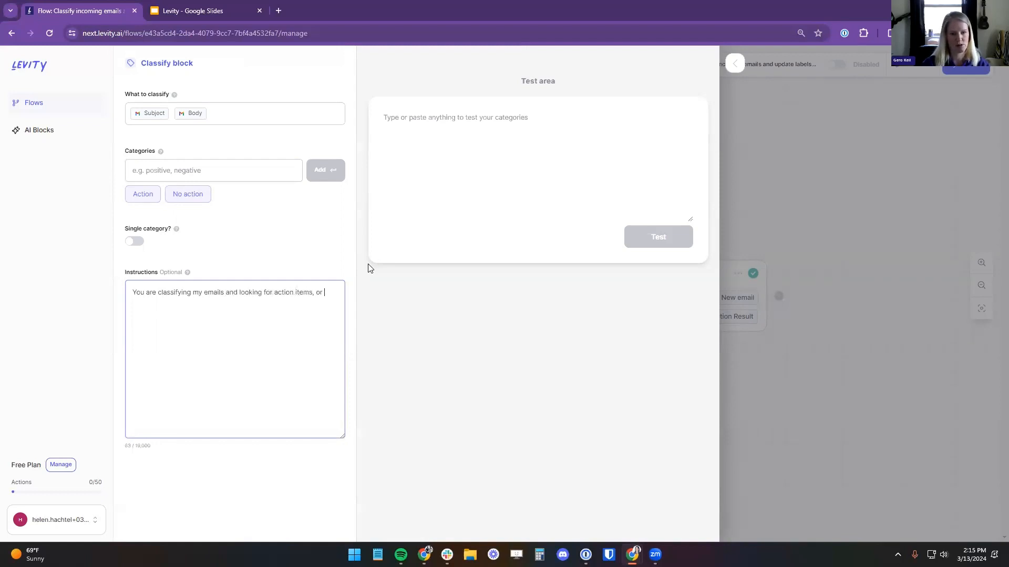
text(no action items.)
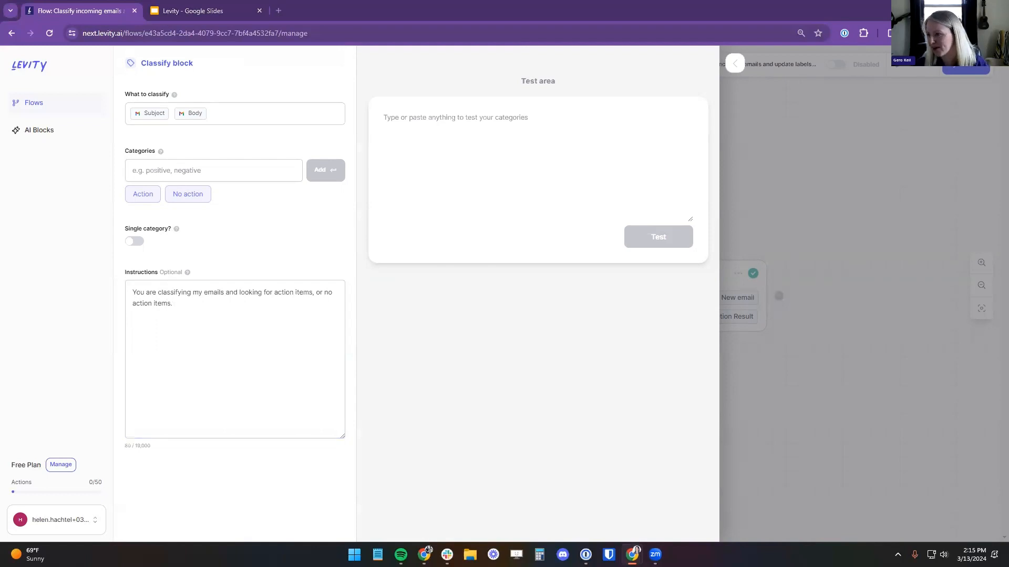
Extend the instructions to look for a task, question or clear action item in personal emails, versus system emails with notifications or reminders
click(253, 345)
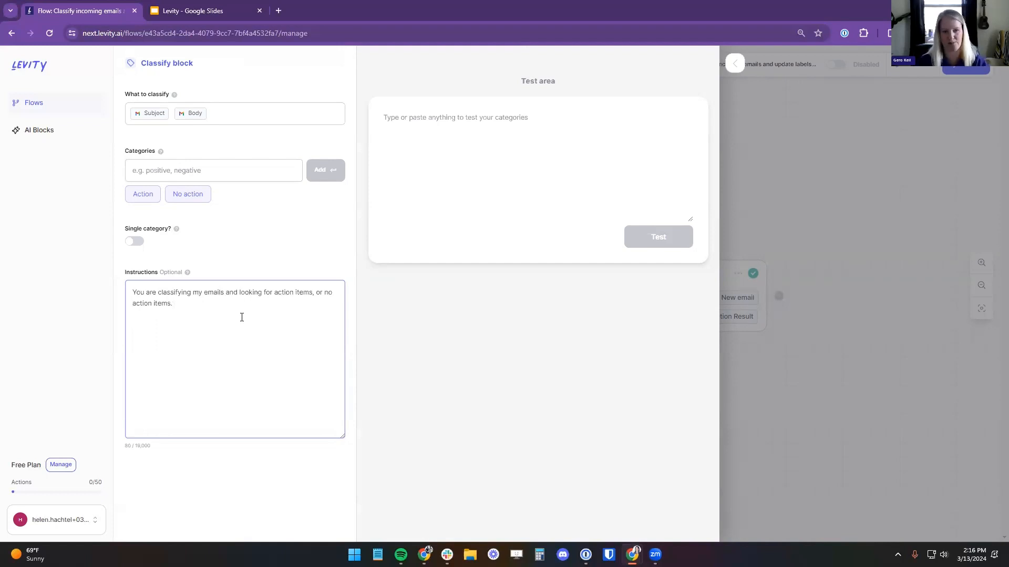
text(Decide if the email text contains a task, question, or a clear action item for Helen. Only consider emails that seem personal and are asking Helen to complete a task or answer a question (or implied question, such as "I am wondering if..."), vs system emails with notifications or reminders.)
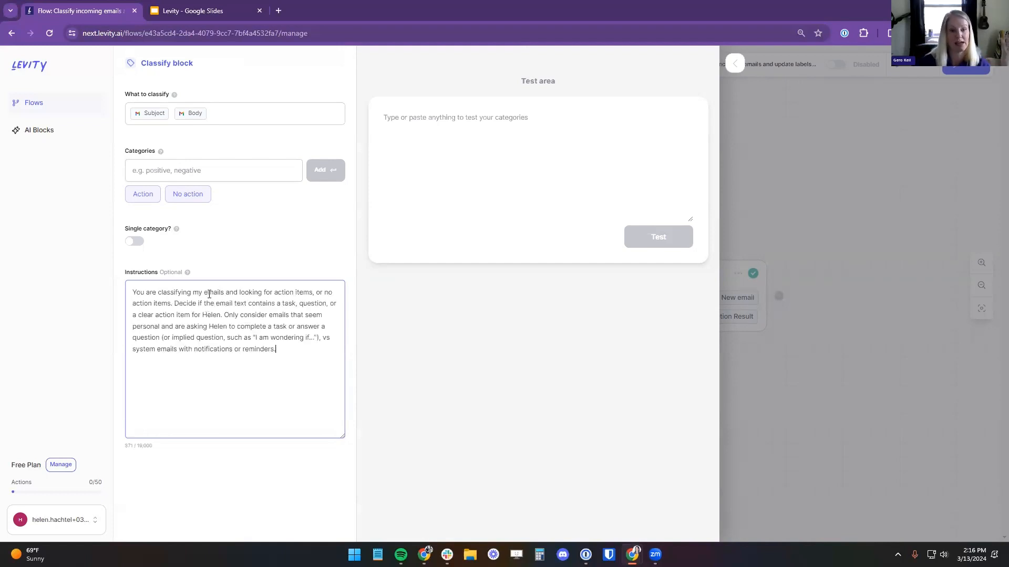
click(297, 304)
text(,)
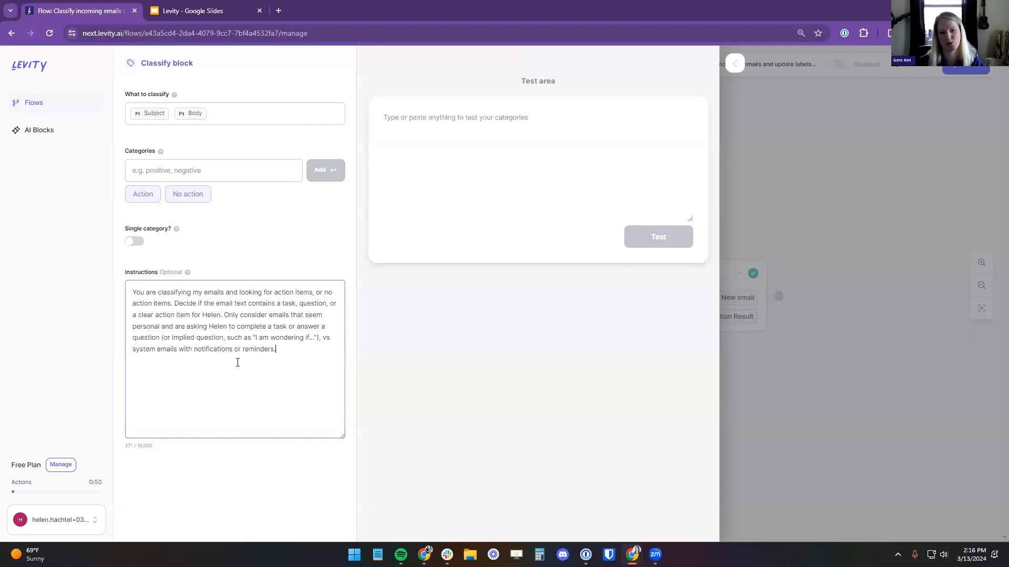
drag(276, 349, 133, 349)
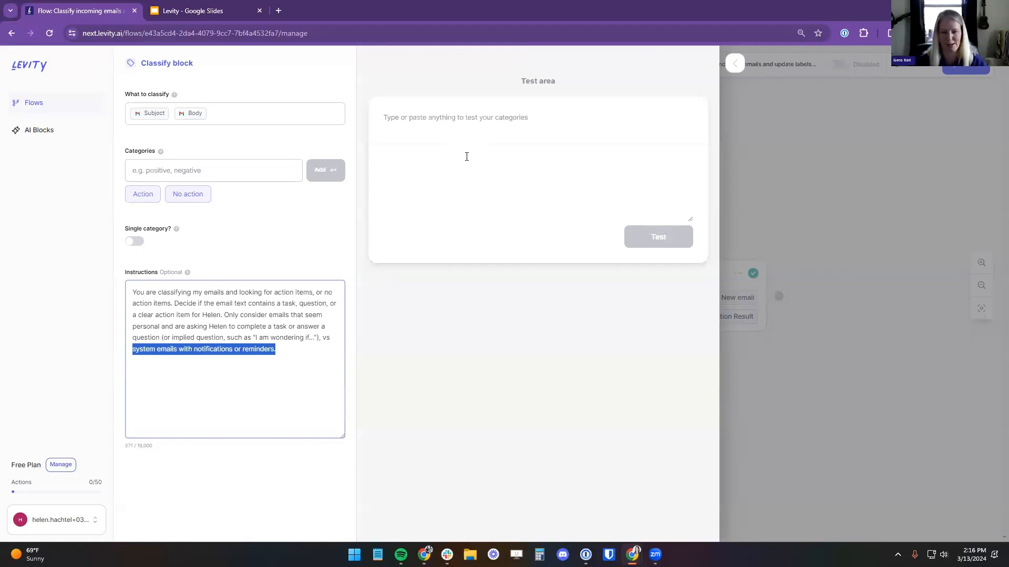
click(496, 142)
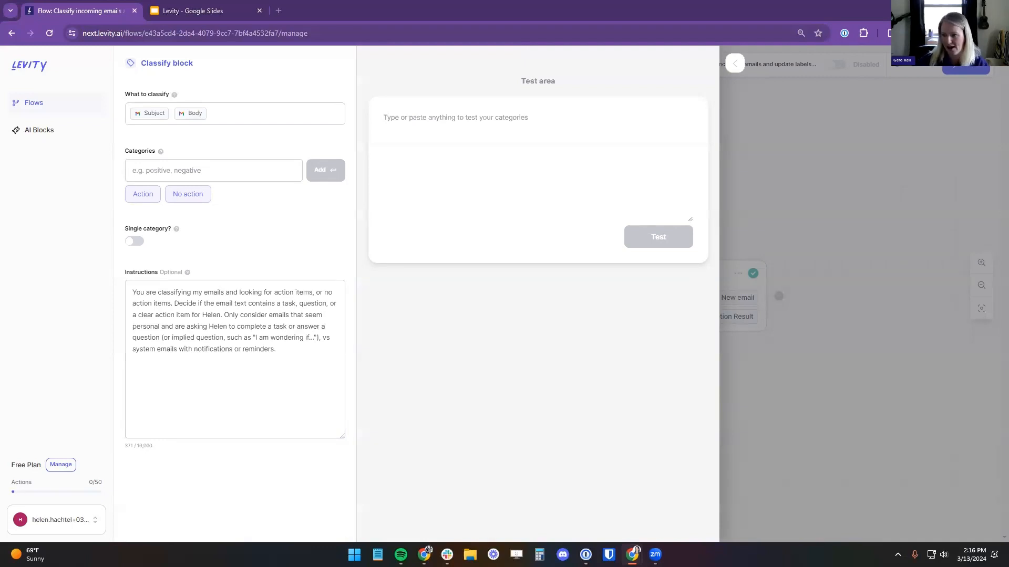
click(446, 156)
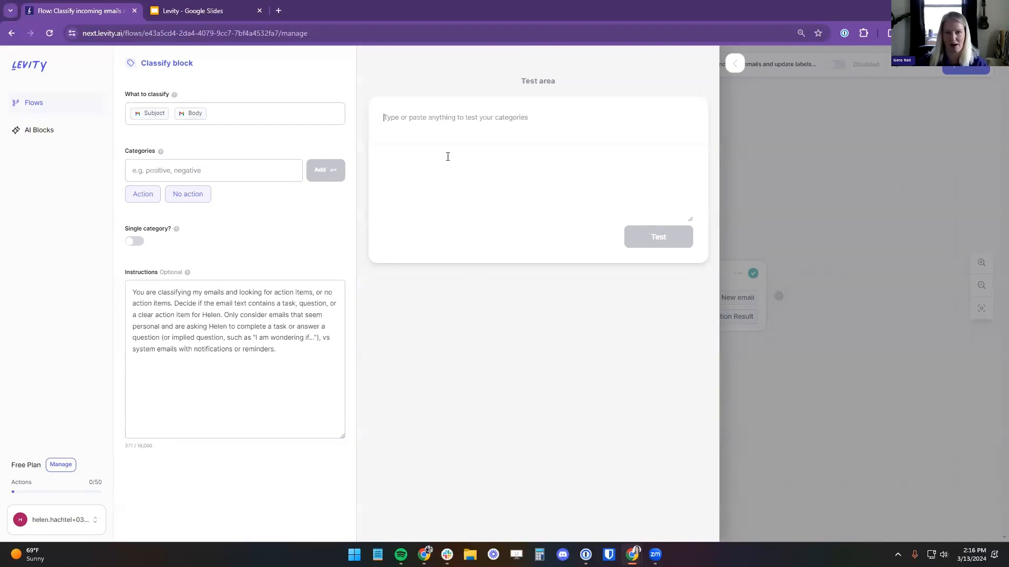
text(Hey Helen!  I'm interested to know if there's a possibility to integrate Levity.ai with Google Sheets. I've been looking for ways to automate our data entry and analysis processes, but haven't found a suitable solution yet. We've been managing our data manually, and an integration with Google Sheets could really streamline our workflow.  Best, Jordan)
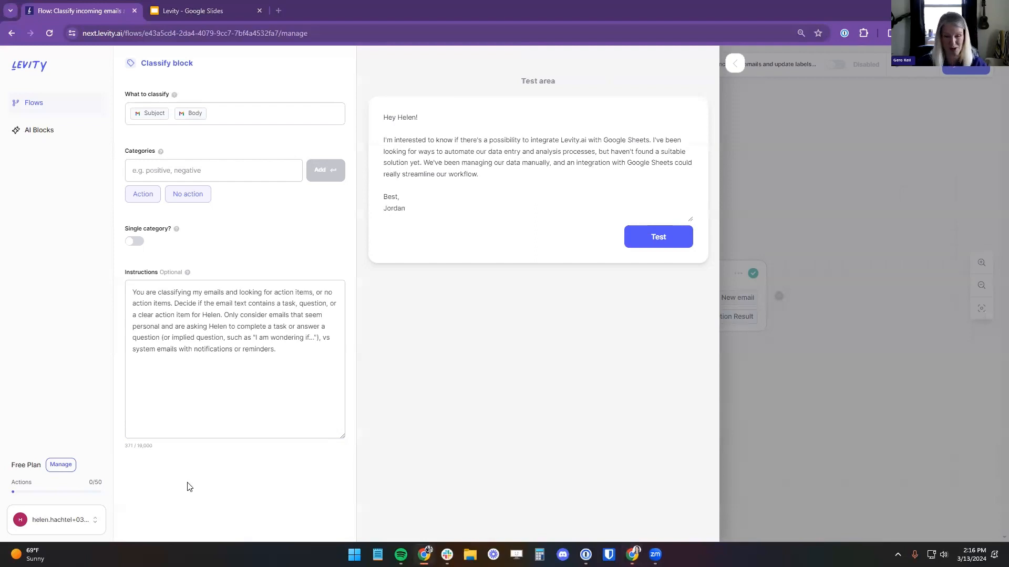
key(ctrl+a)
key(ctrl+v)
scroll(482, 209, up, 2)
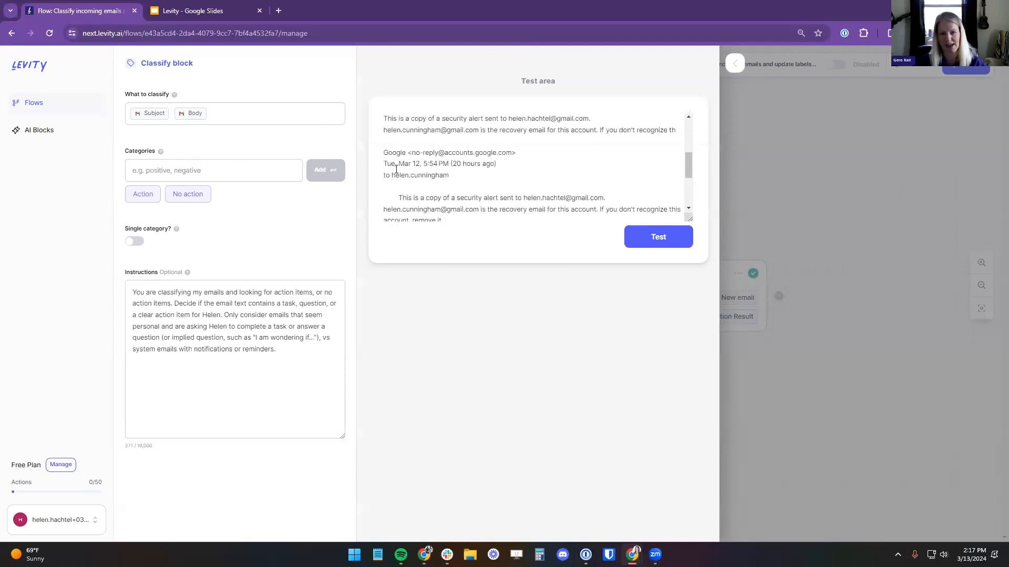
scroll(520, 190, up, 5)
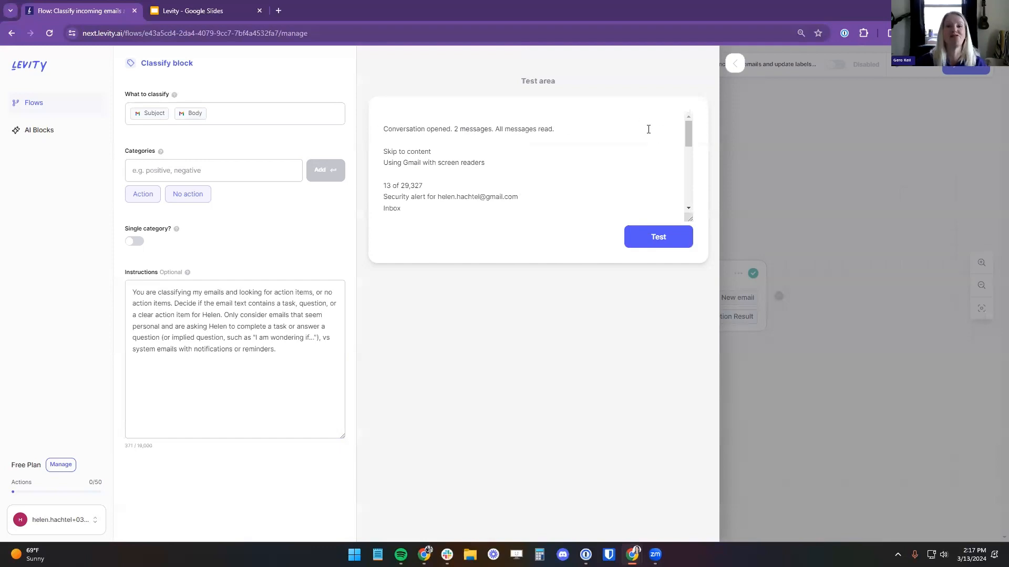
scroll(604, 163, down, 3)
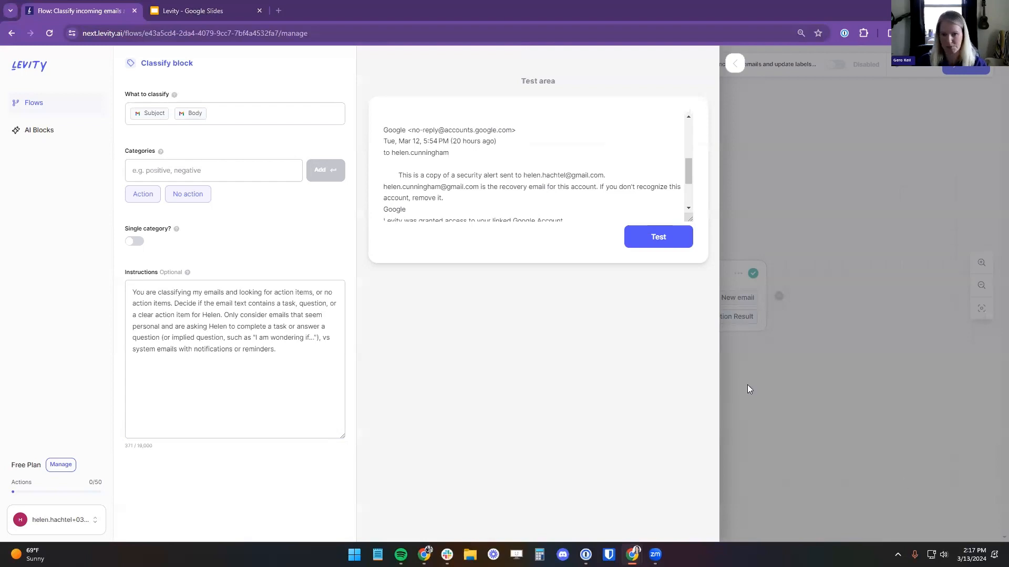
Replace the test text with the sample email asking about a Levity.ai integration with Google Sheets, headed by the subject line "Quick Q"
key(ctrl+a)
text(Hey Helen!  I'm interested to know if there's a possibility to integrate Levity.ai with Google Sheets. I've been looking for ways to automate our data entry and analysis processes, but haven't found a suitable solution yet. We've been managing our data manually, and an integration with Google Sheets could really streamline our workflow.  Best, Jordan)
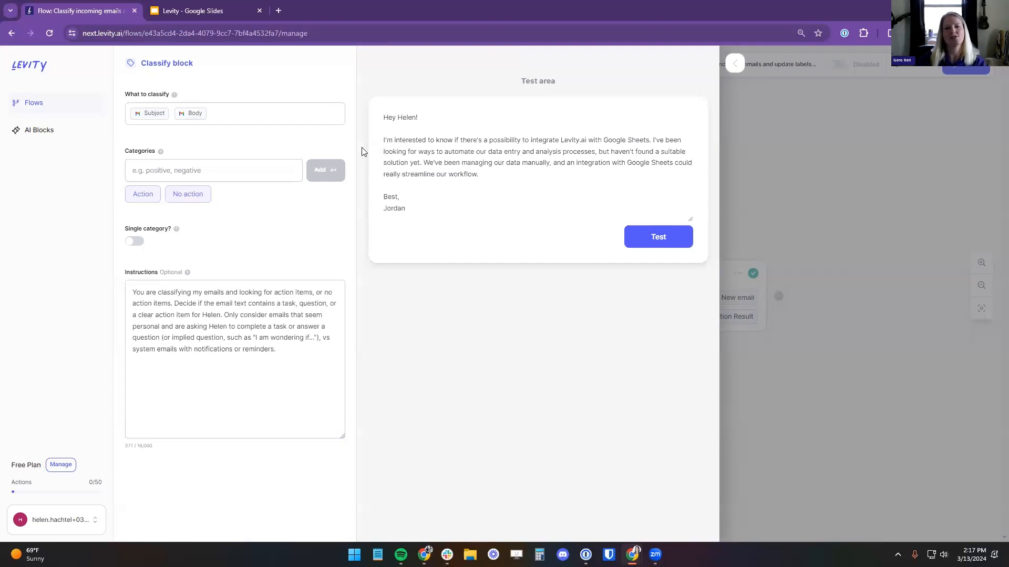
click(384, 115)
key(Return)
key(Return)
click(399, 114)
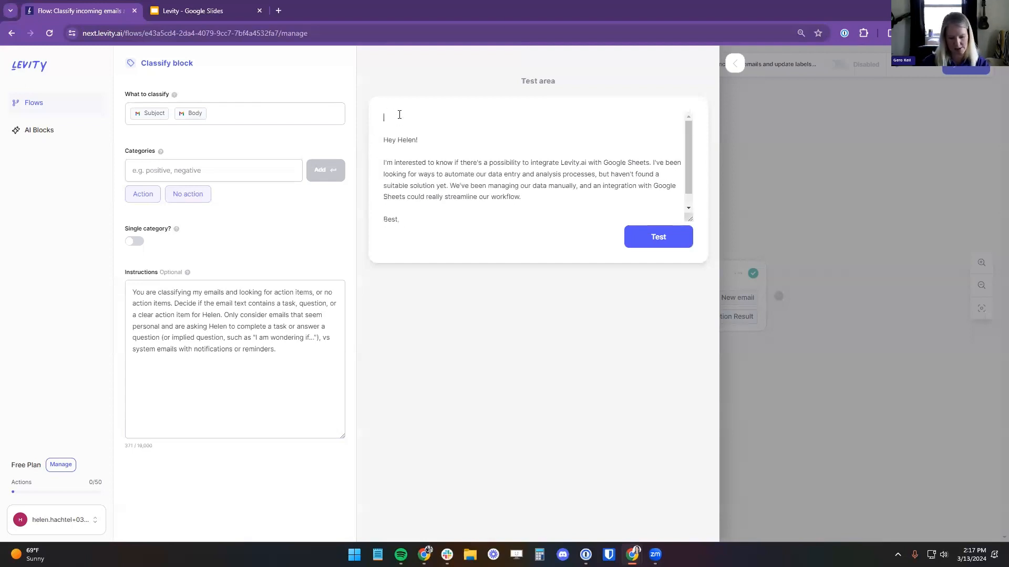
text(Quick Q)
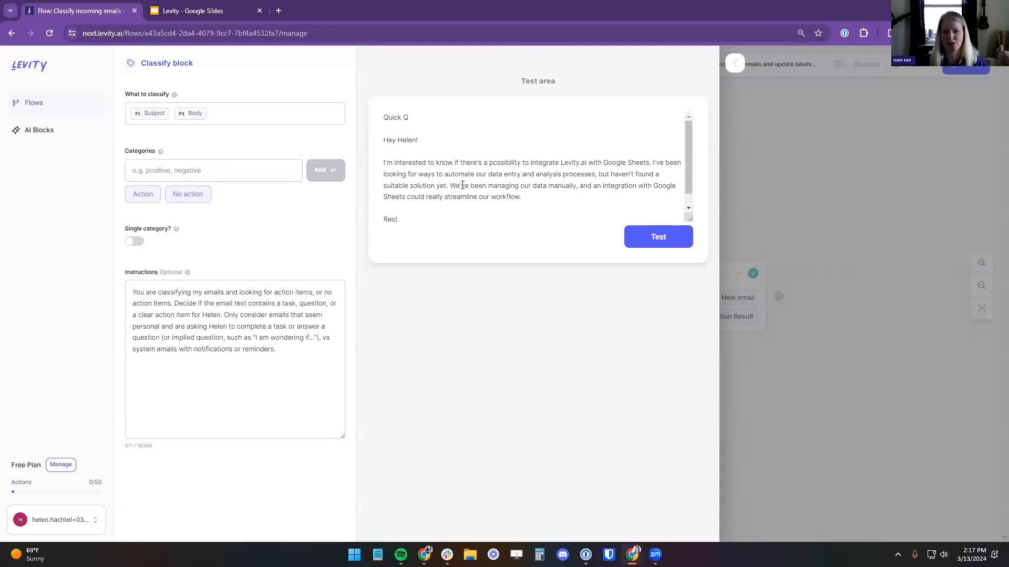
Run the classification test on the sample "Quick Q" email
click(654, 244)
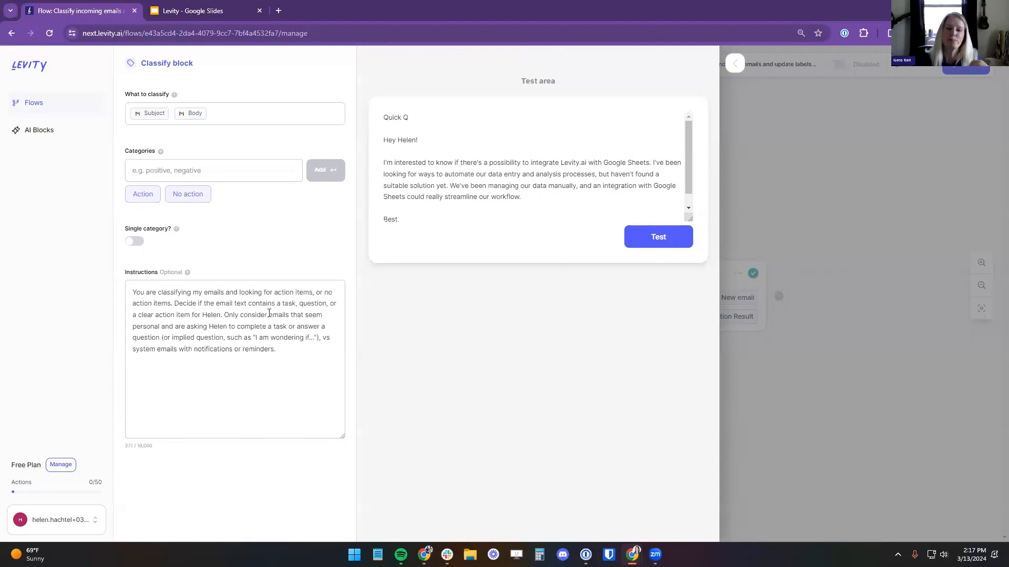
click(275, 350)
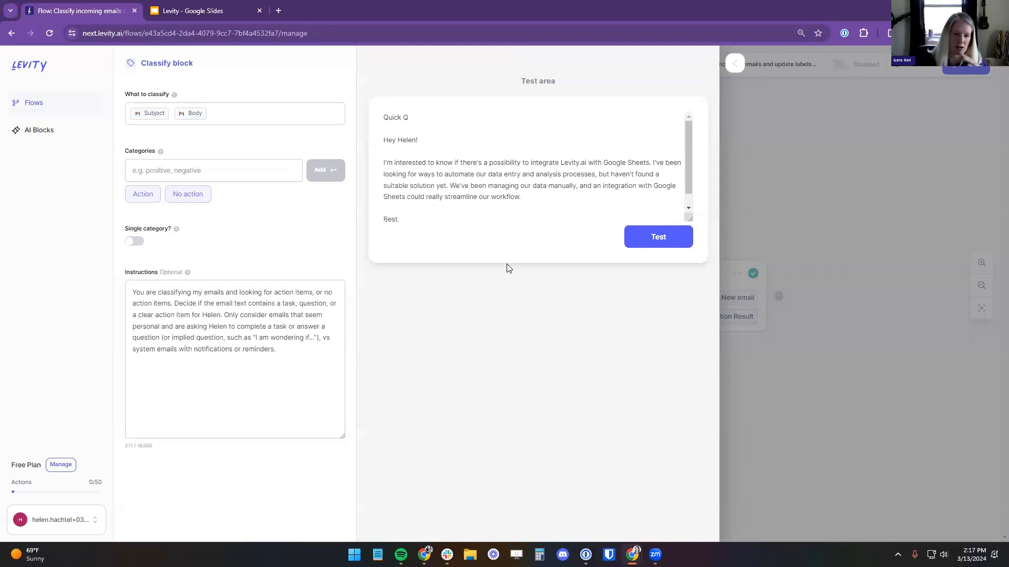
click(650, 242)
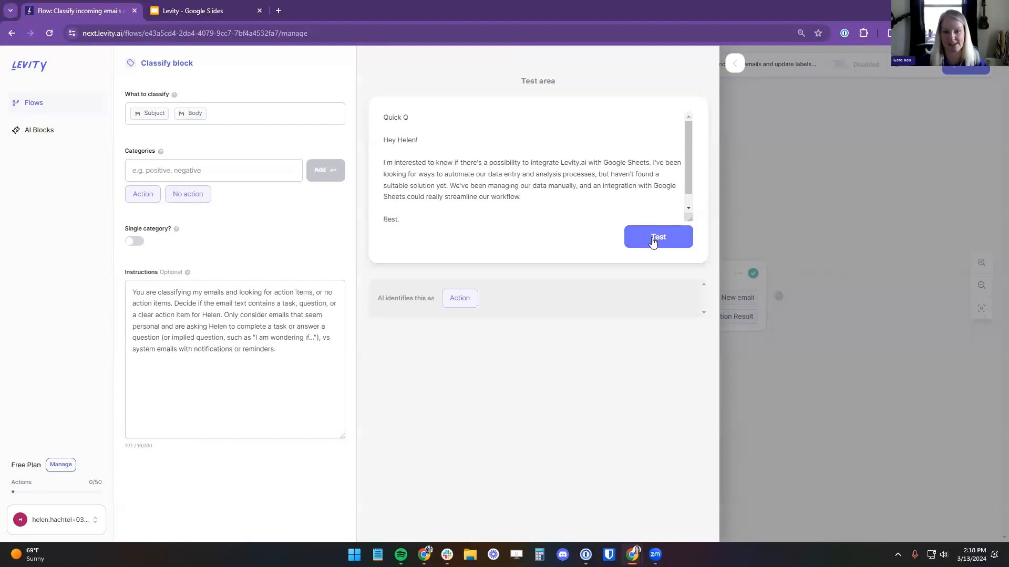
Add the instruction "Ignore any questions about google sheets, these should be marked as no action." and rerun the test
click(239, 382)
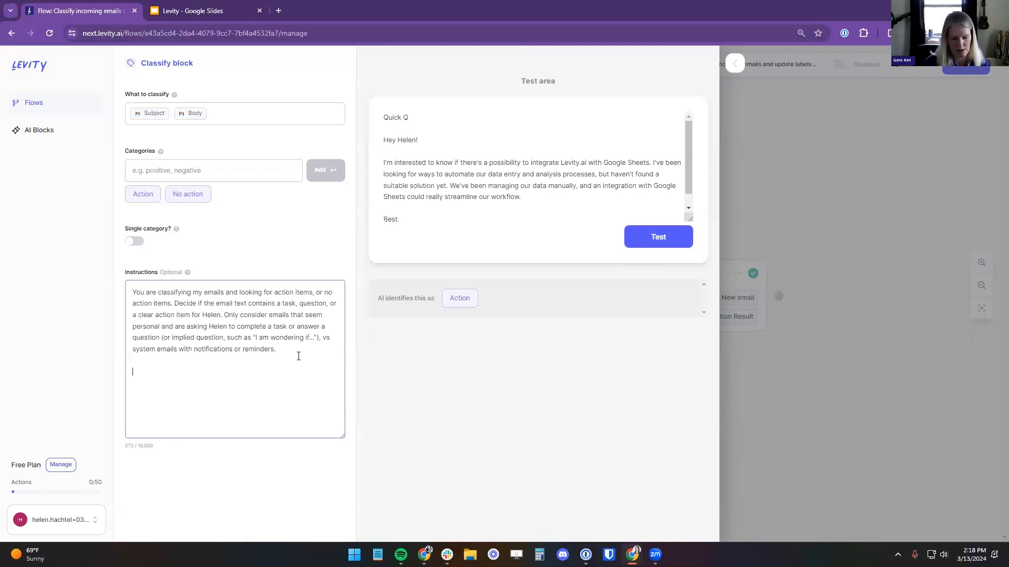
text(Ignore any u)
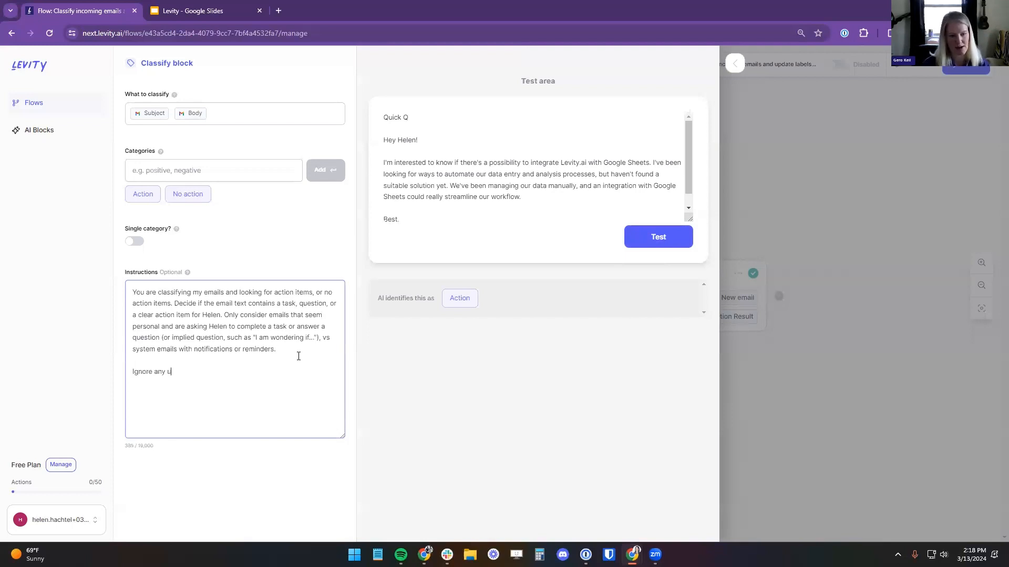
key(BackSpace)
text(questions about )
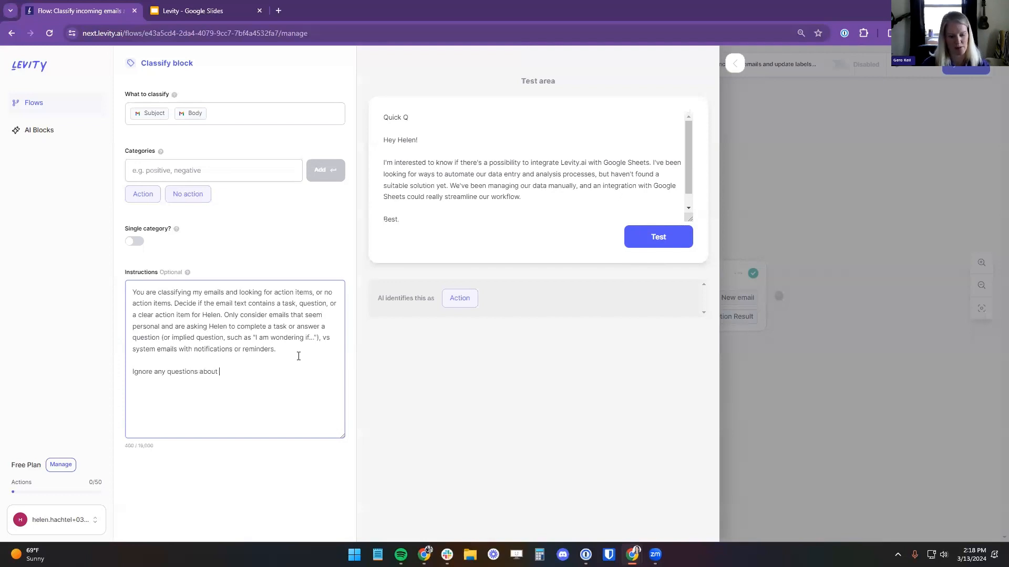
text(google sheet)
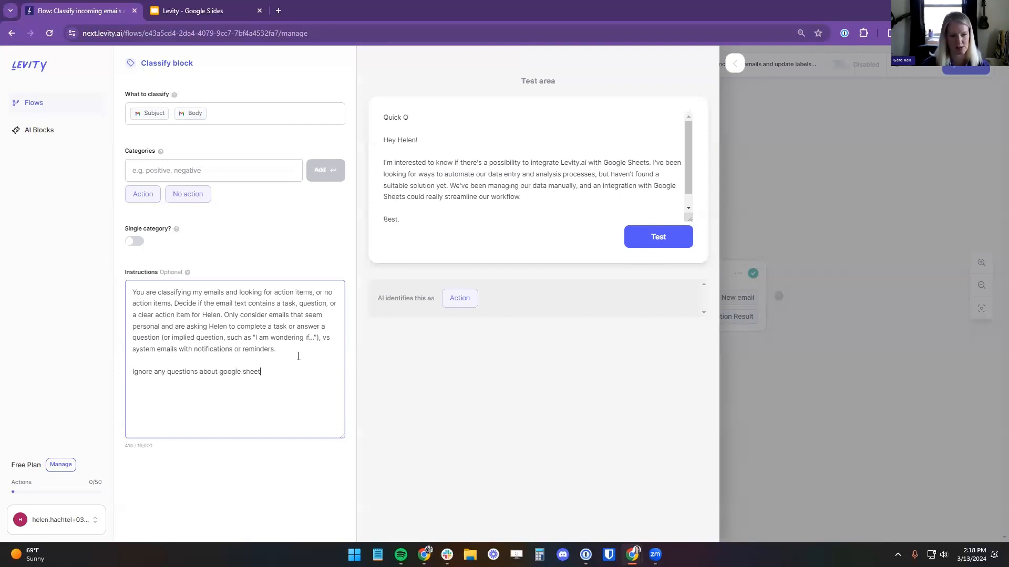
text(s. these should )
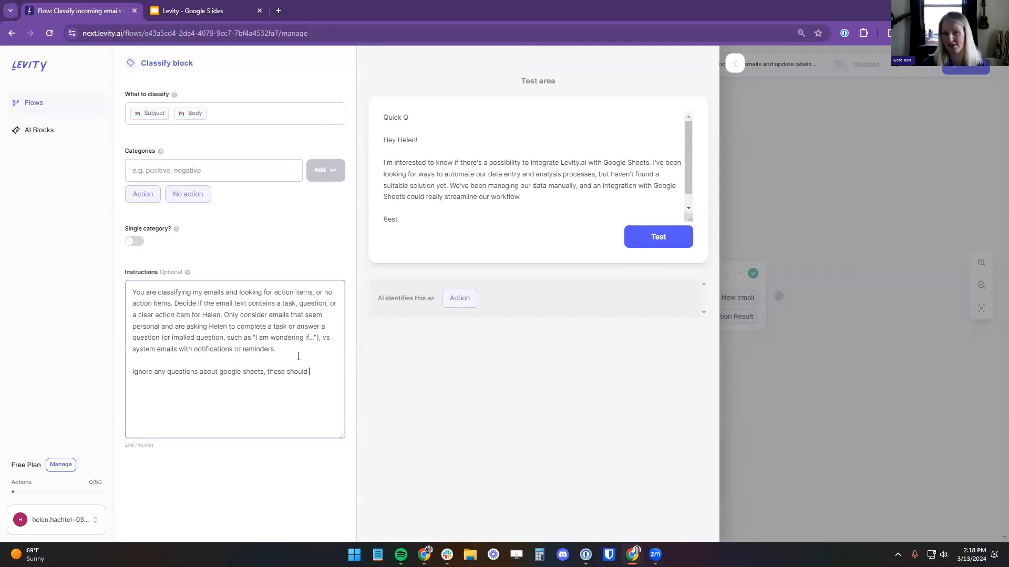
text(be m)
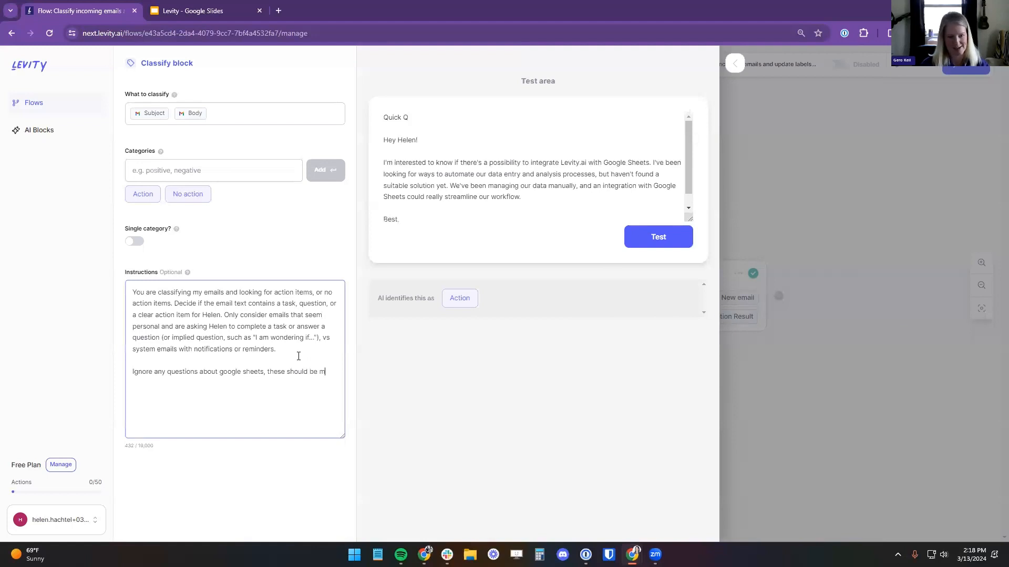
text(arked as no ac)
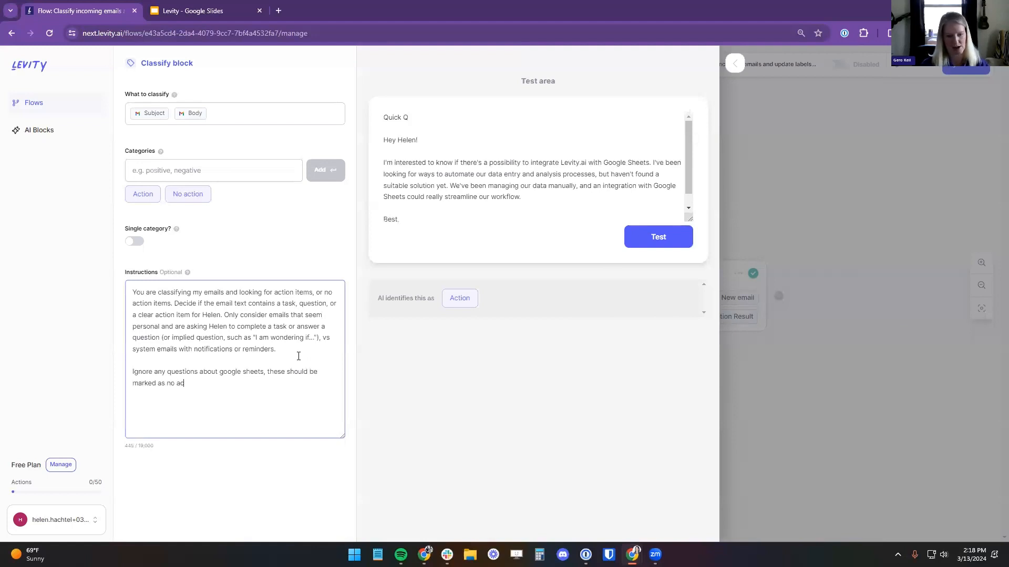
text(tion.)
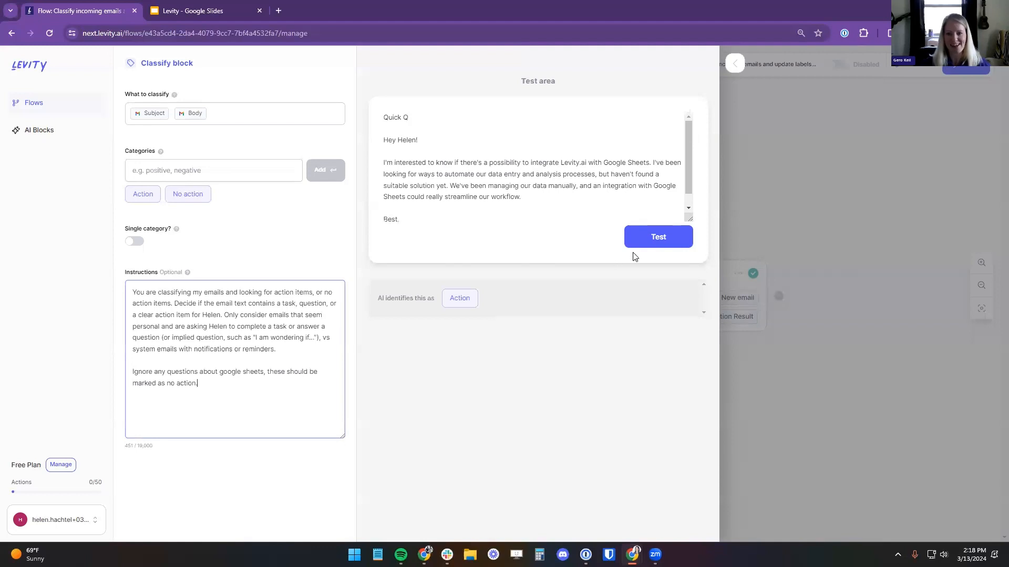
click(647, 238)
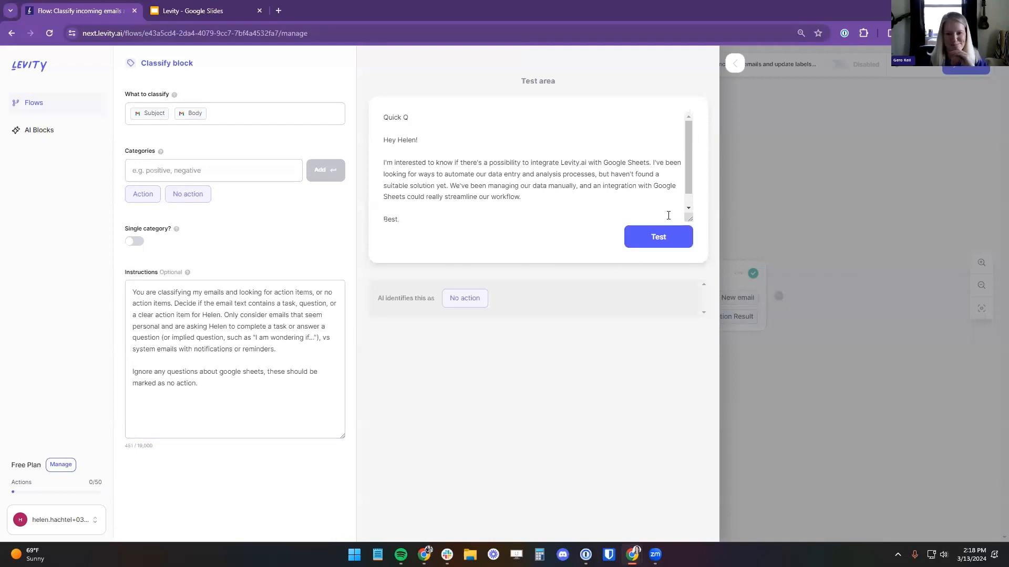
Remove the google sheets exception from the classification instructions and rerun the test on the sample email
drag(207, 389, 68, 376)
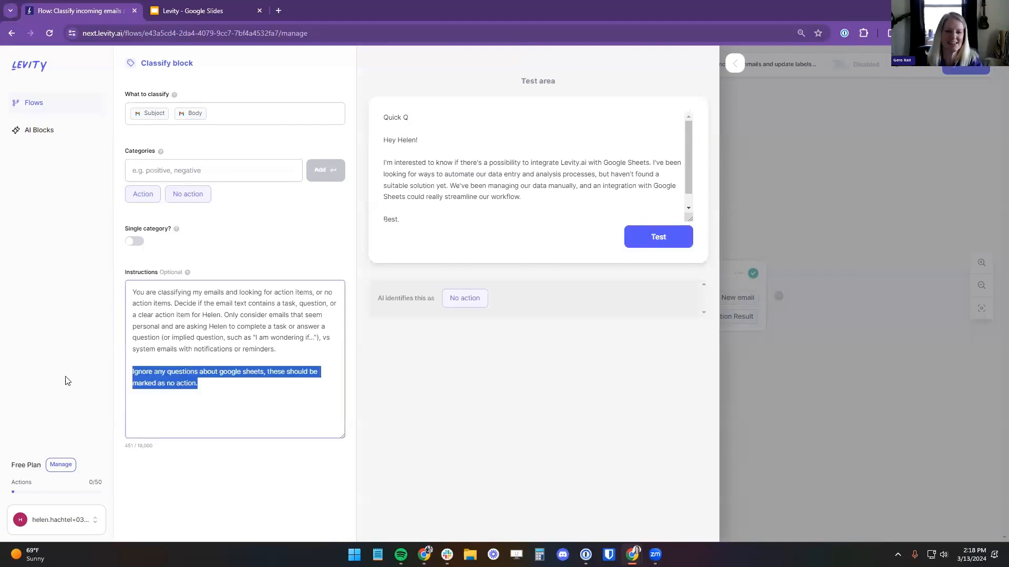
key(BackSpace)
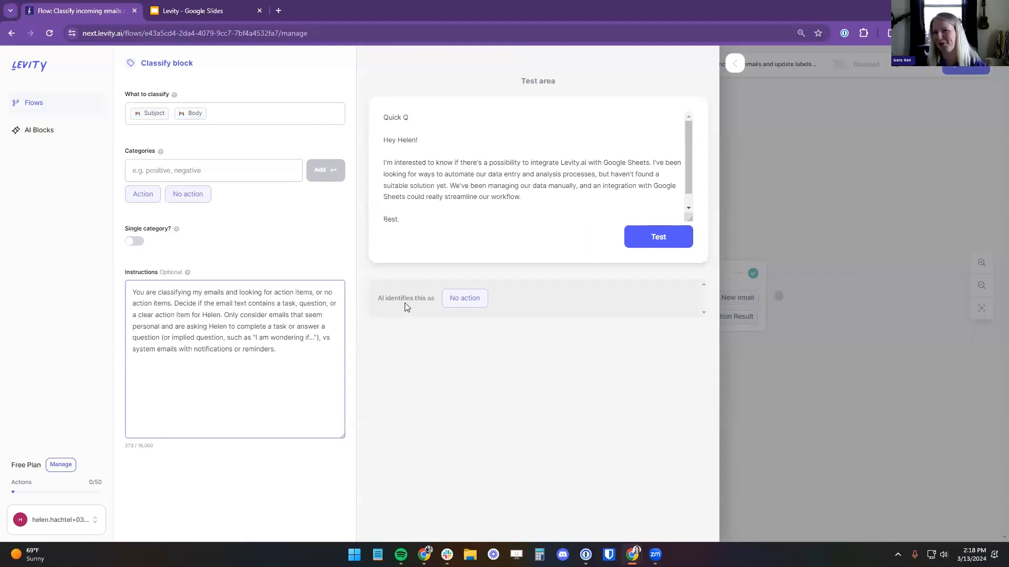
click(653, 238)
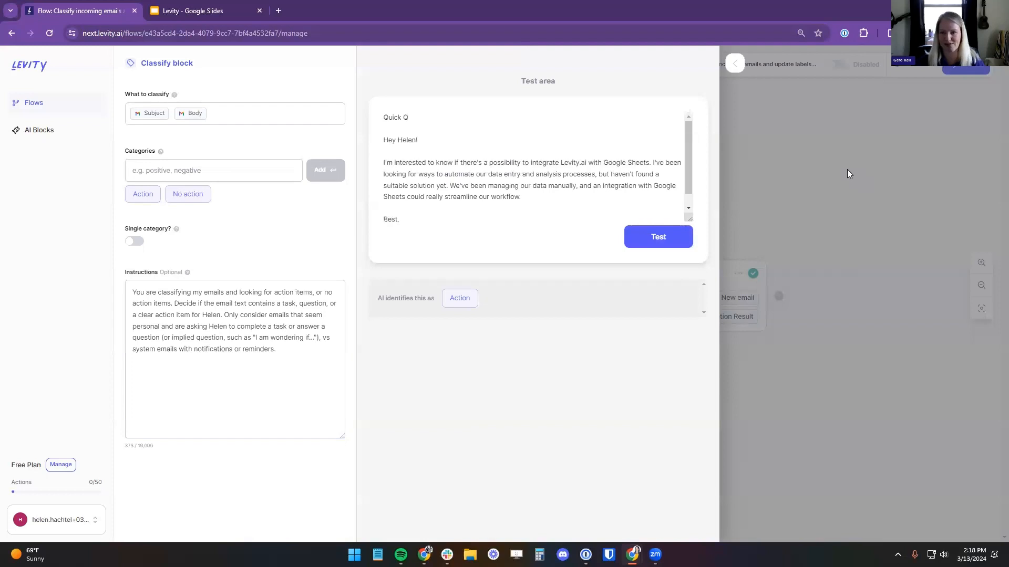
click(826, 162)
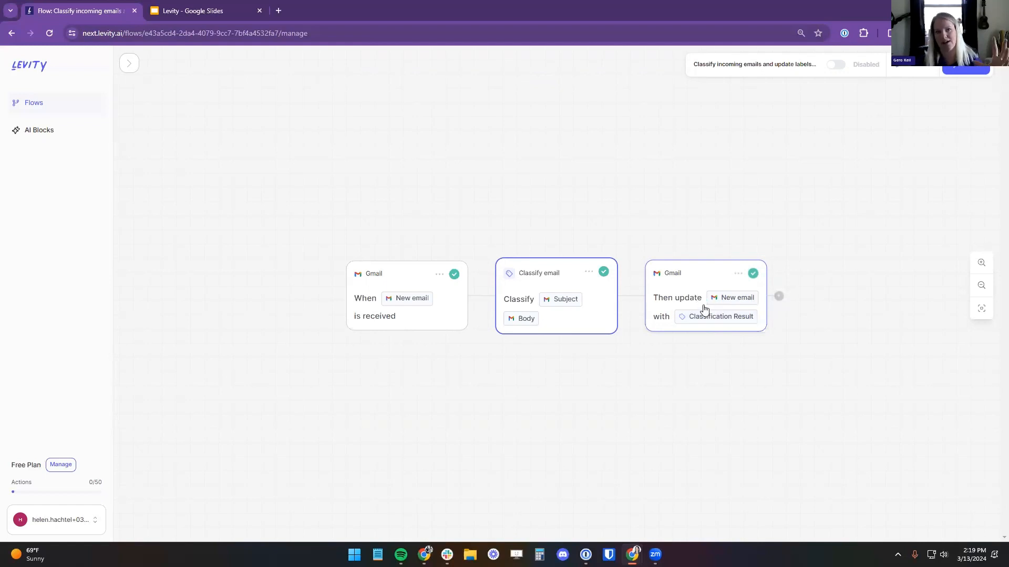
Review the Gmail label-update block, then test the flow on the last email and check the result in the Gmail inbox
click(700, 280)
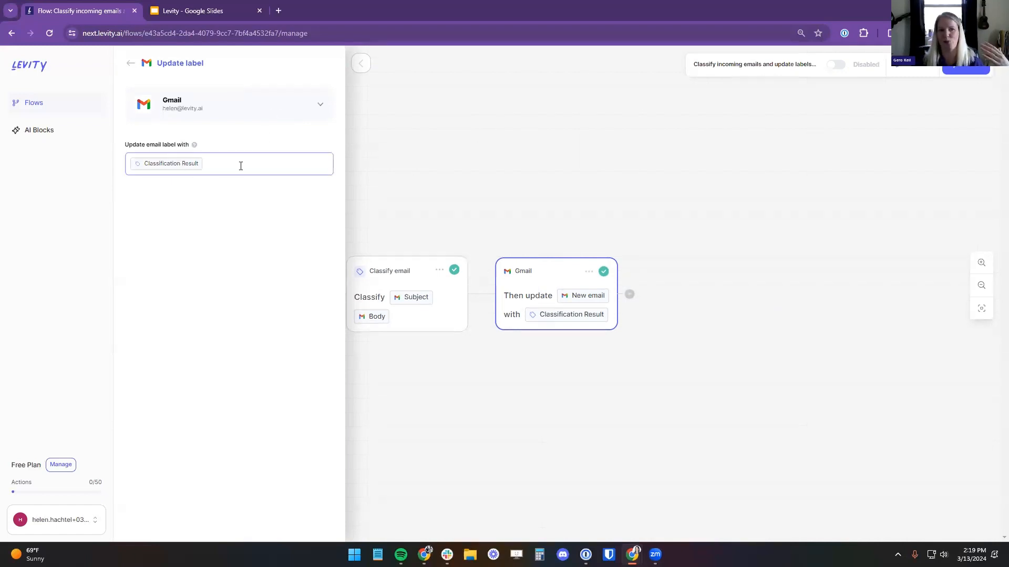
click(469, 157)
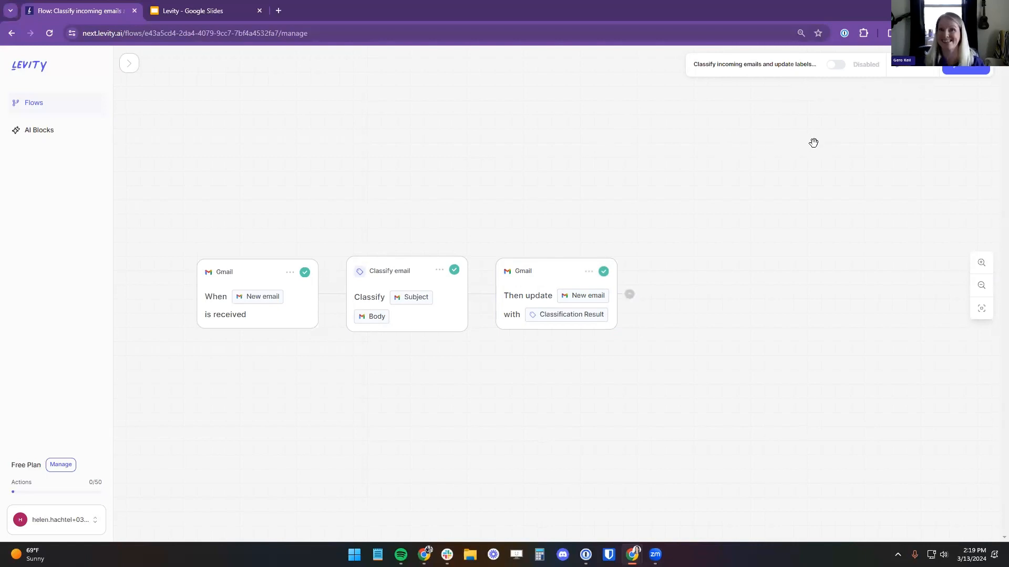
click(917, 69)
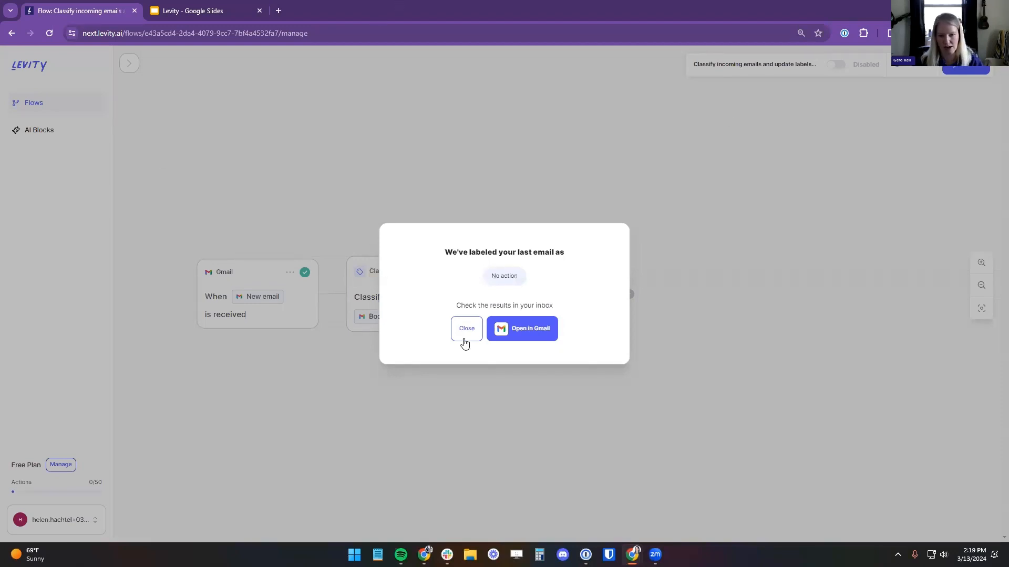
click(529, 330)
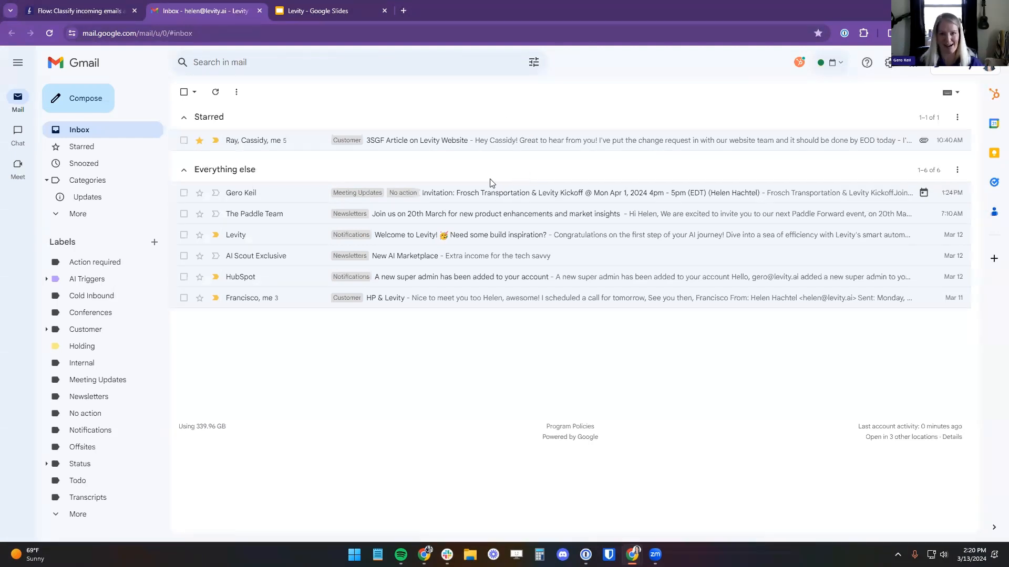
click(107, 9)
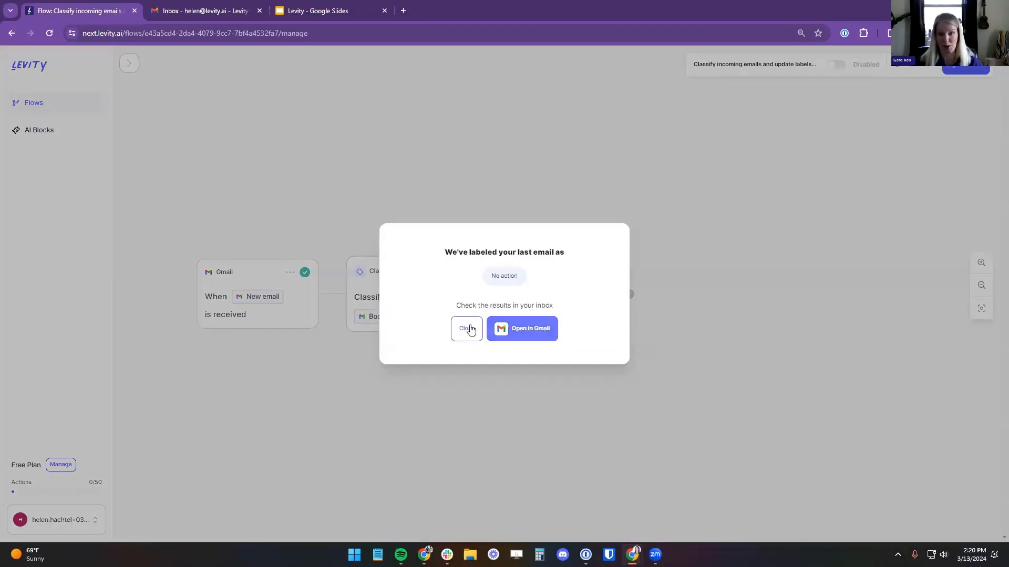
click(467, 329)
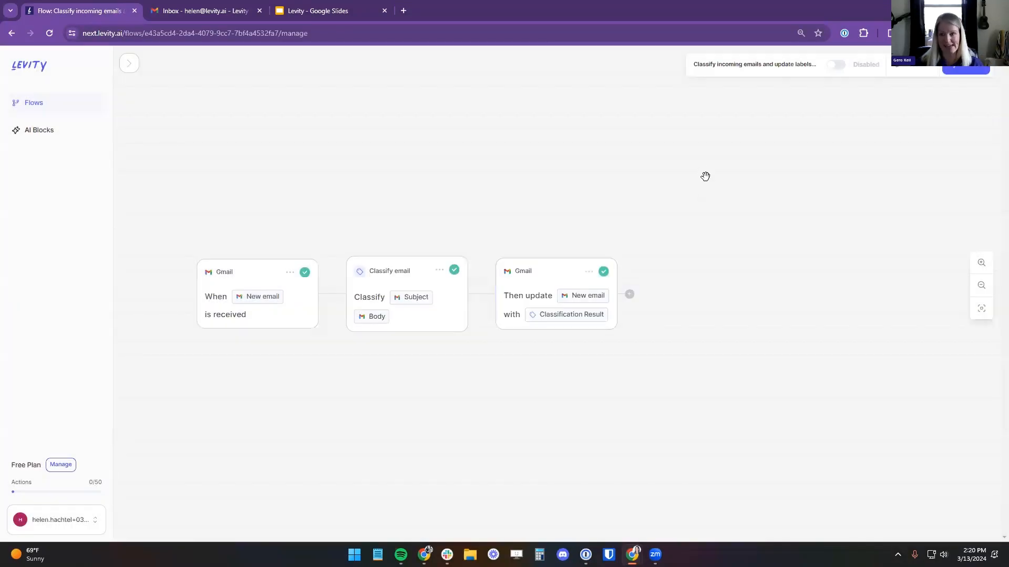
Publish and enable the email classification flow, then return to the flows overview
click(965, 64)
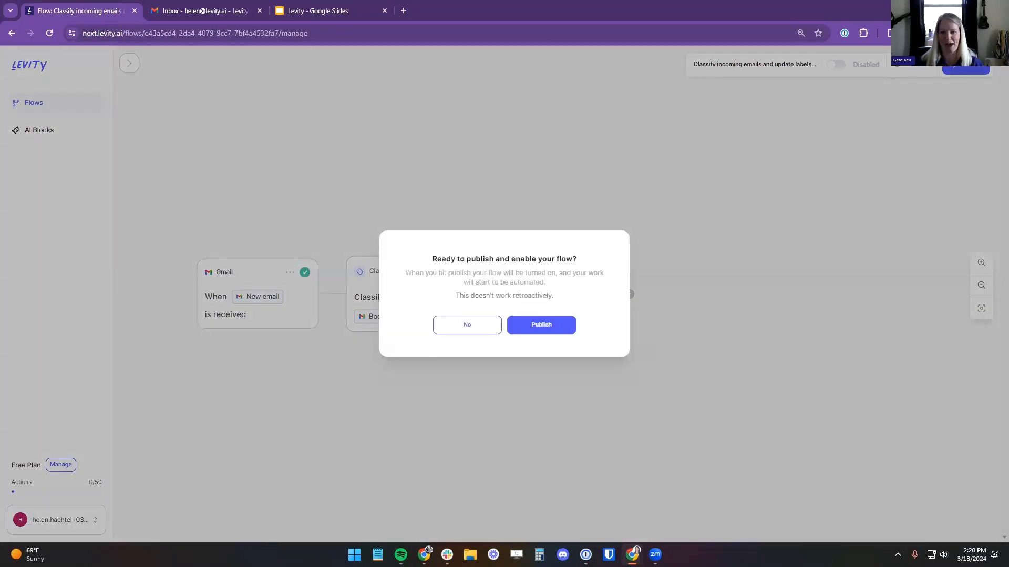
click(546, 330)
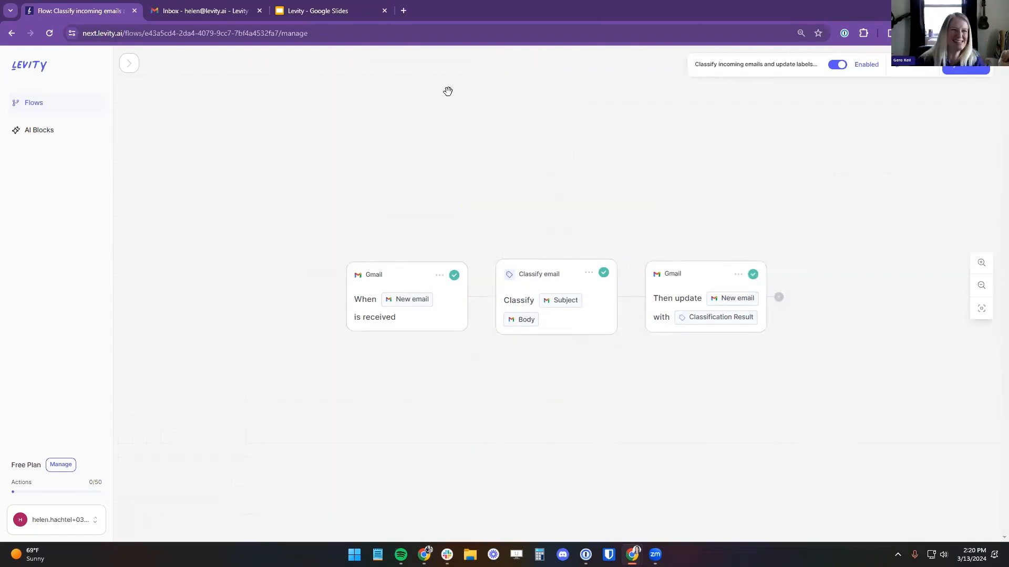
click(40, 105)
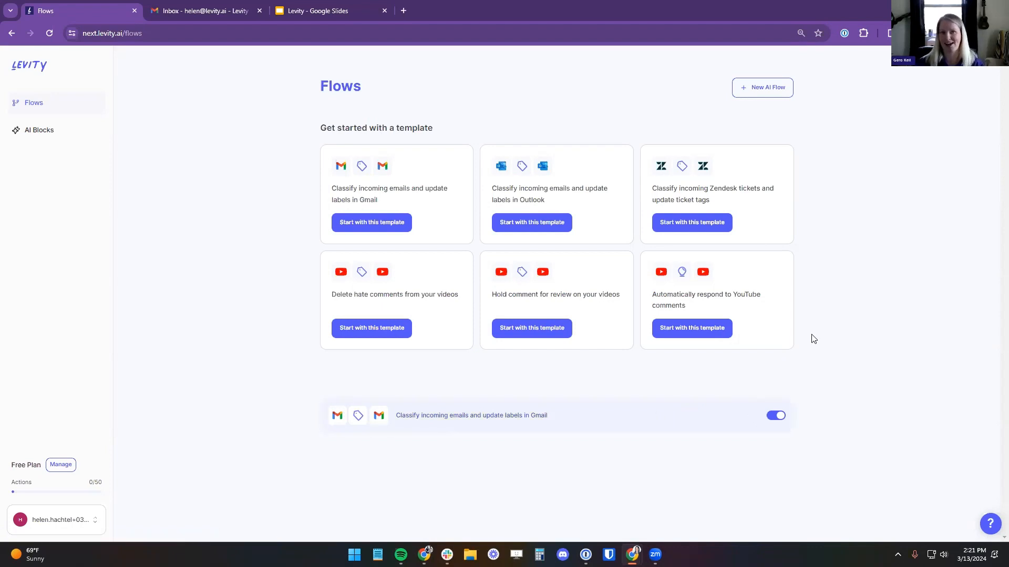
Create a new AI flow from scratch and name it "Exciting Flow"
click(767, 88)
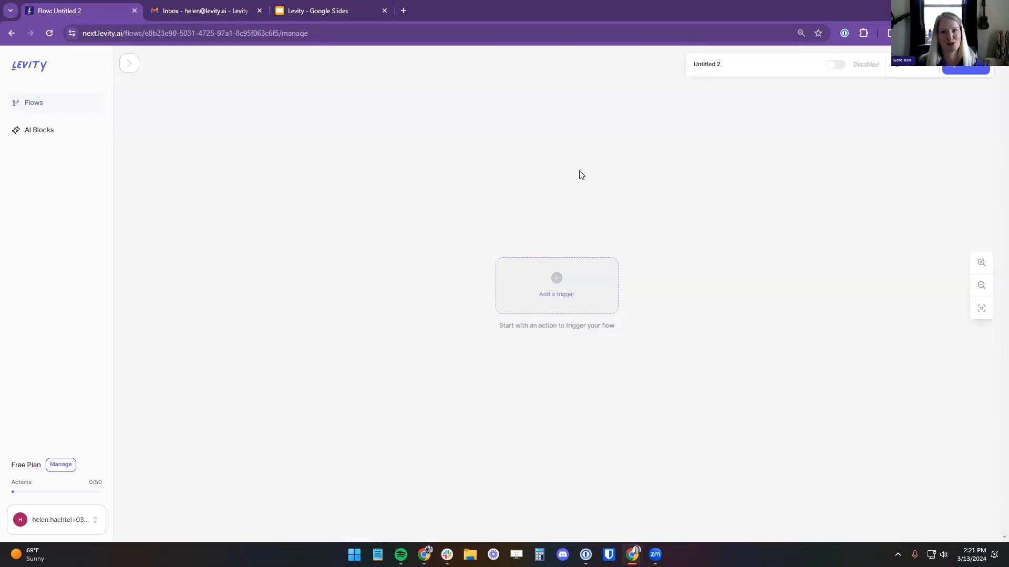
drag(743, 64, 686, 69)
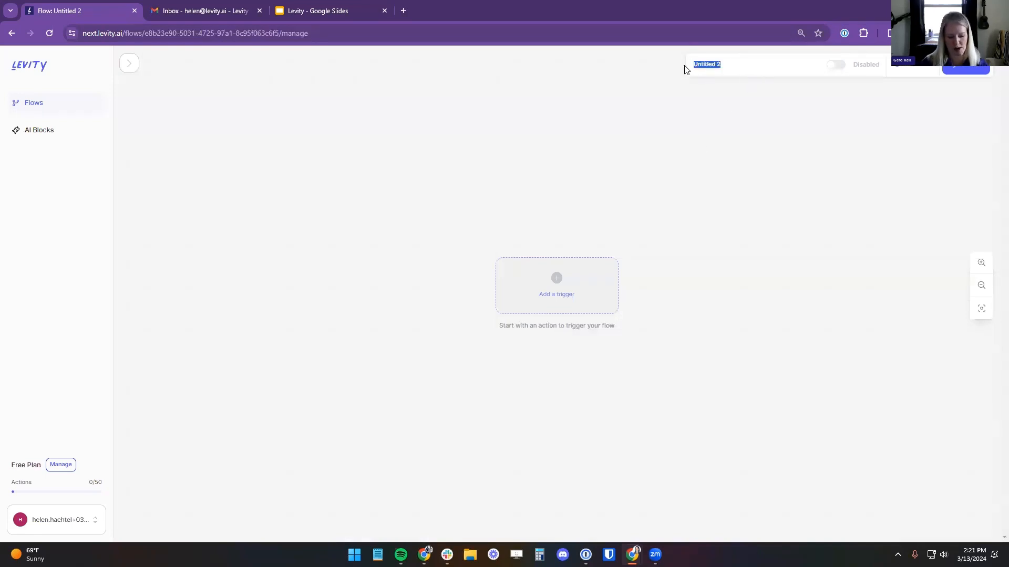
text(Exciting Flow)
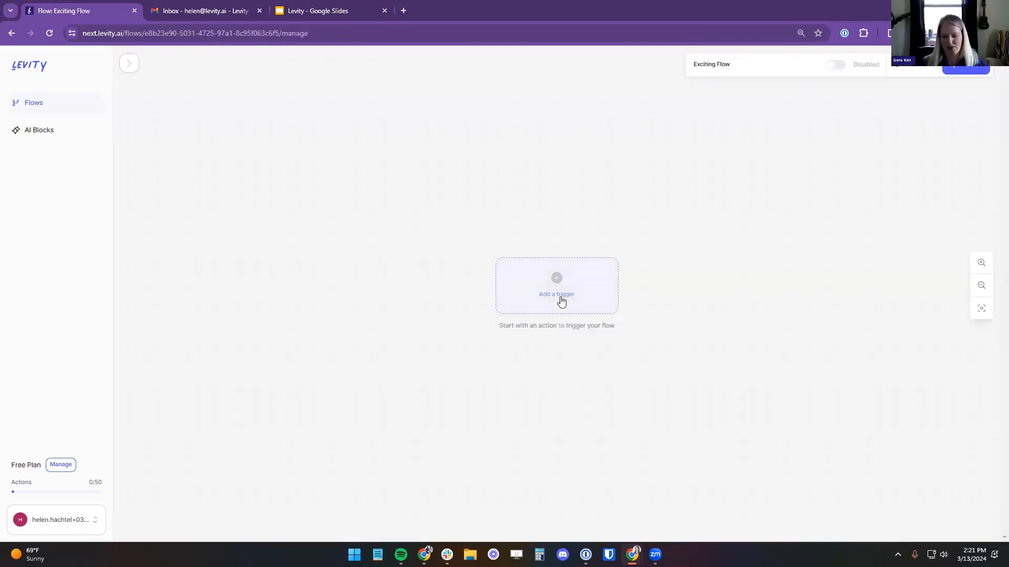
Add a Gmail trigger for received emails, using the already connected account
click(579, 291)
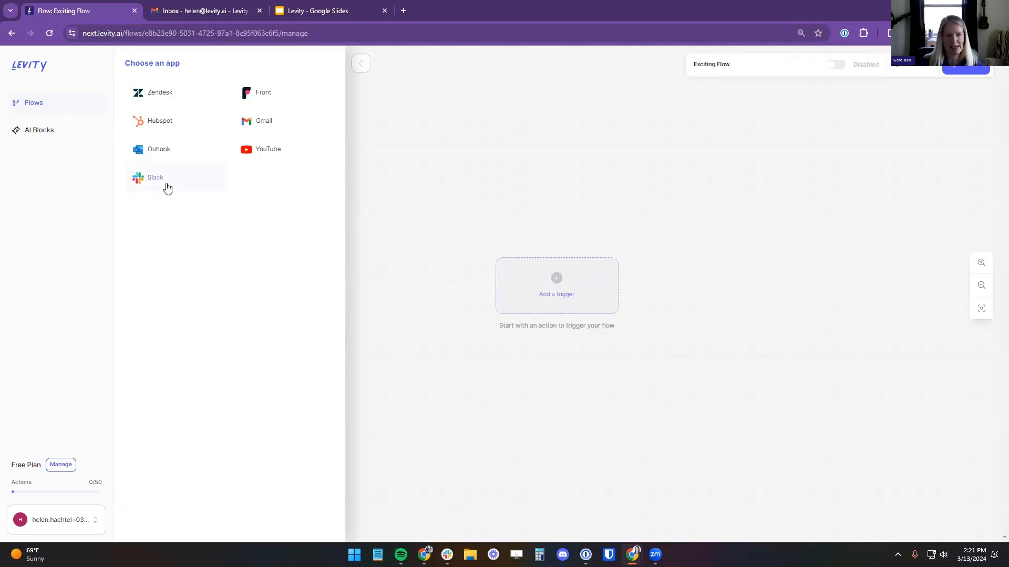
click(257, 120)
click(184, 95)
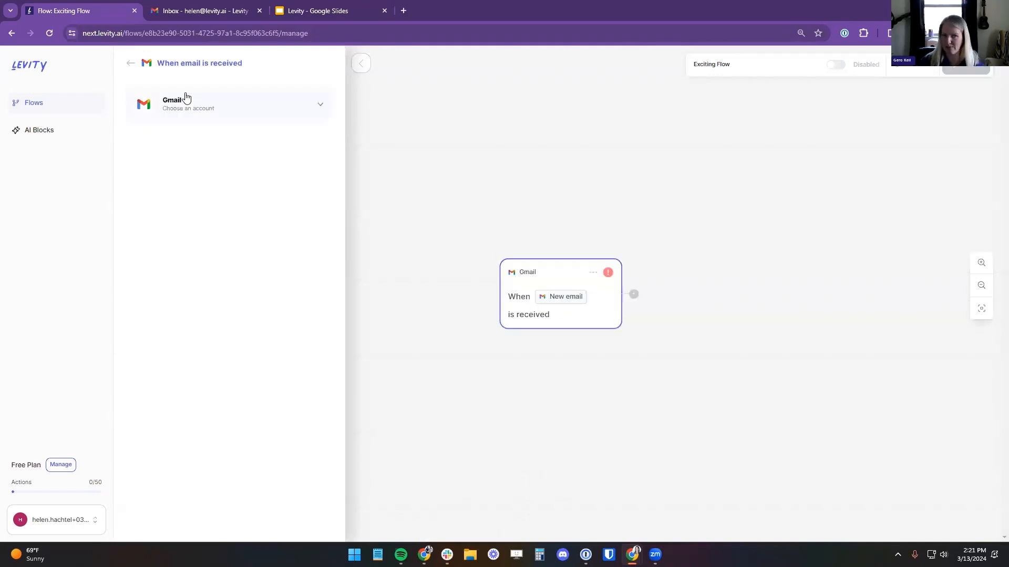
click(213, 109)
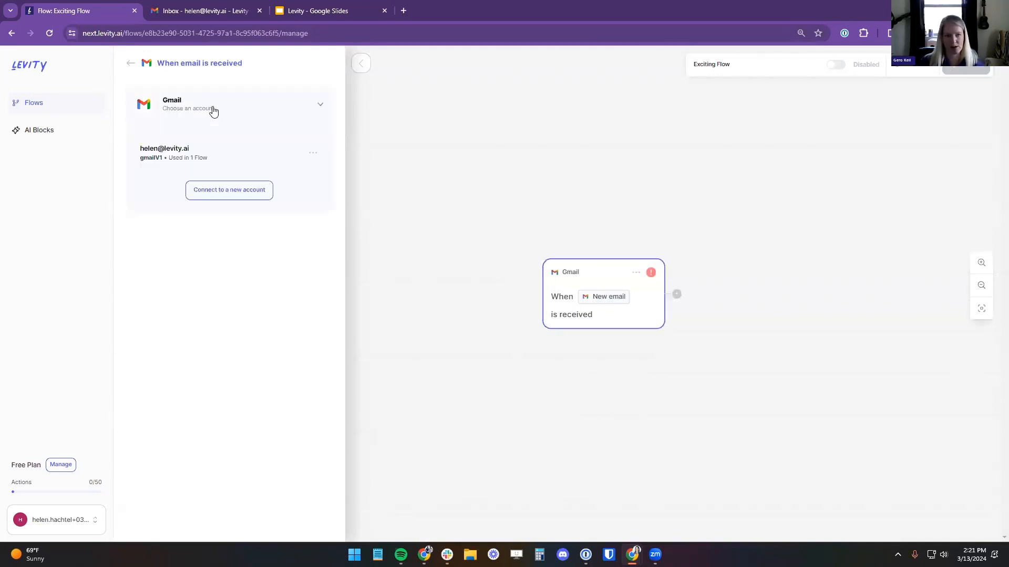
click(194, 156)
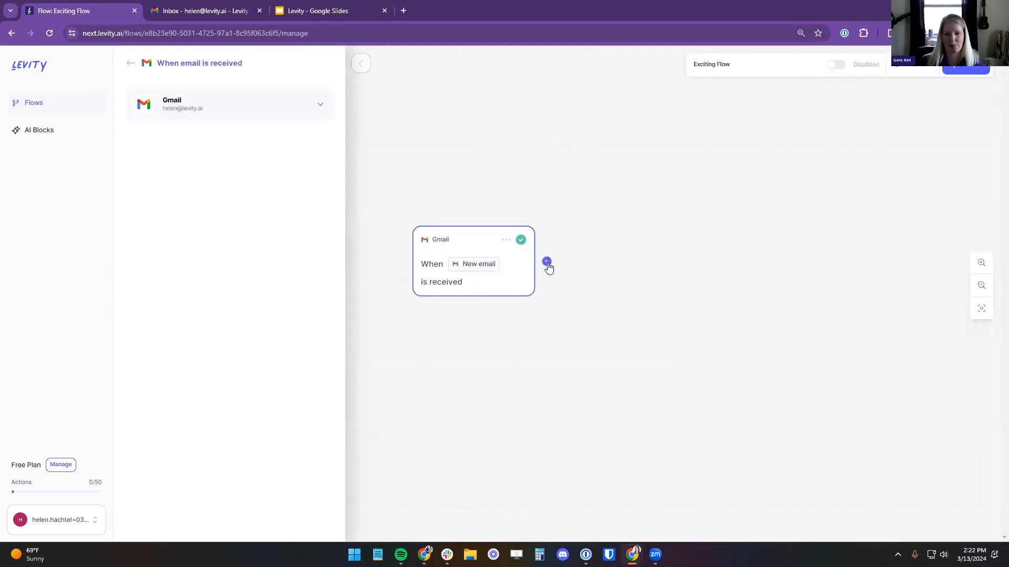
Add a Classifier AI block after the trigger with the categories "Action" and "No Action"
click(547, 261)
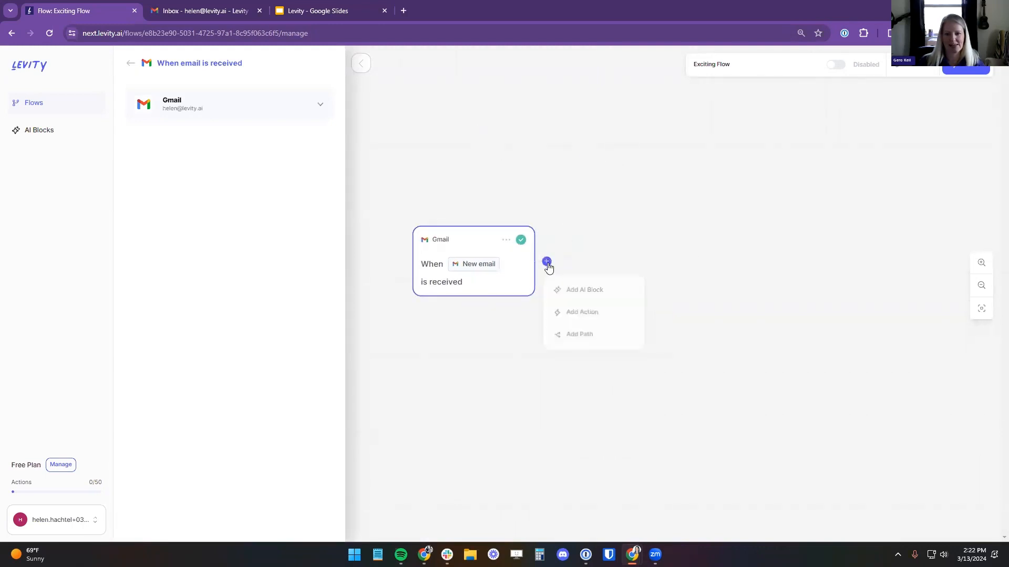
click(610, 291)
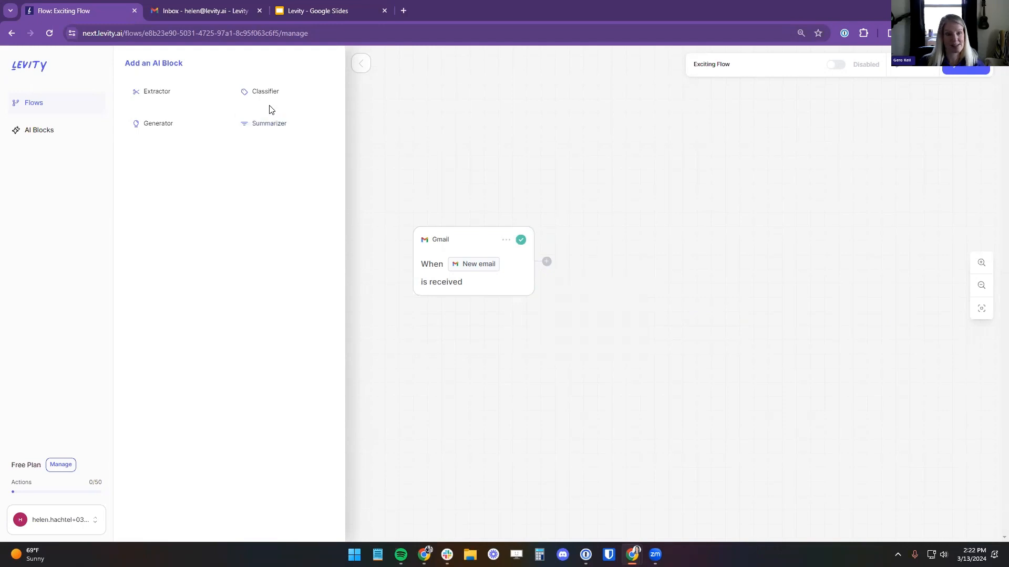
click(260, 95)
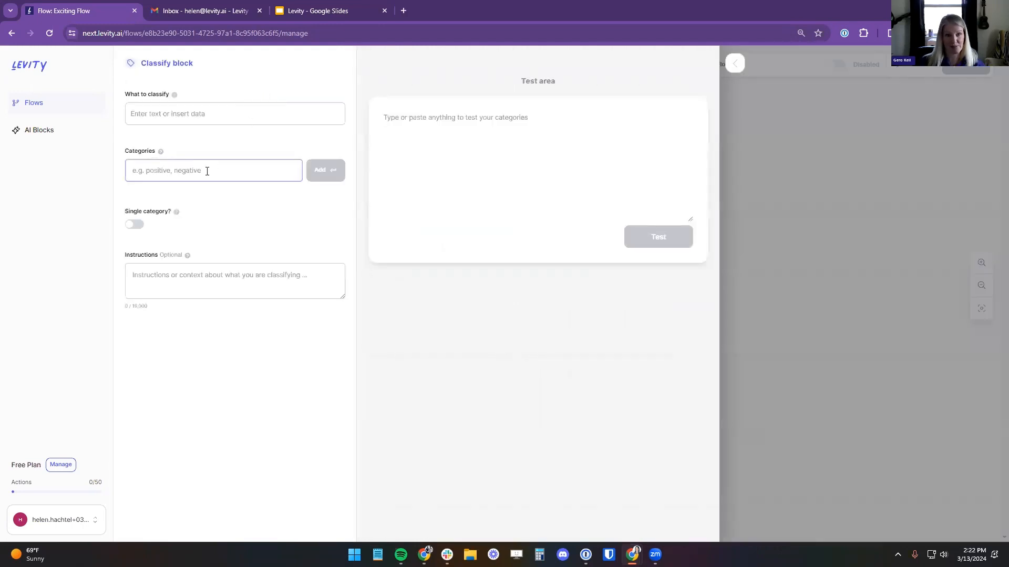
text(Action)
key(Return)
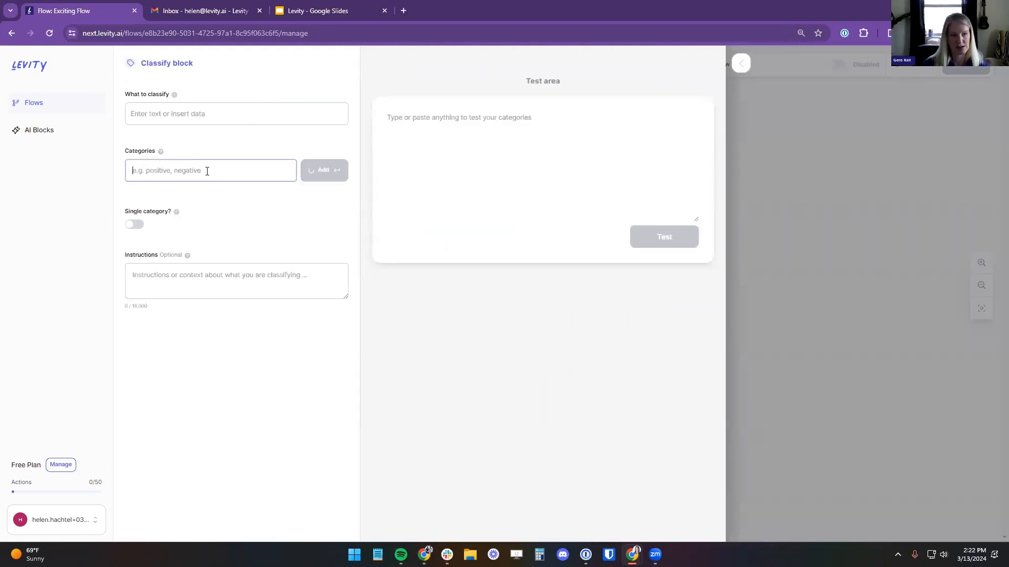
text(No Action)
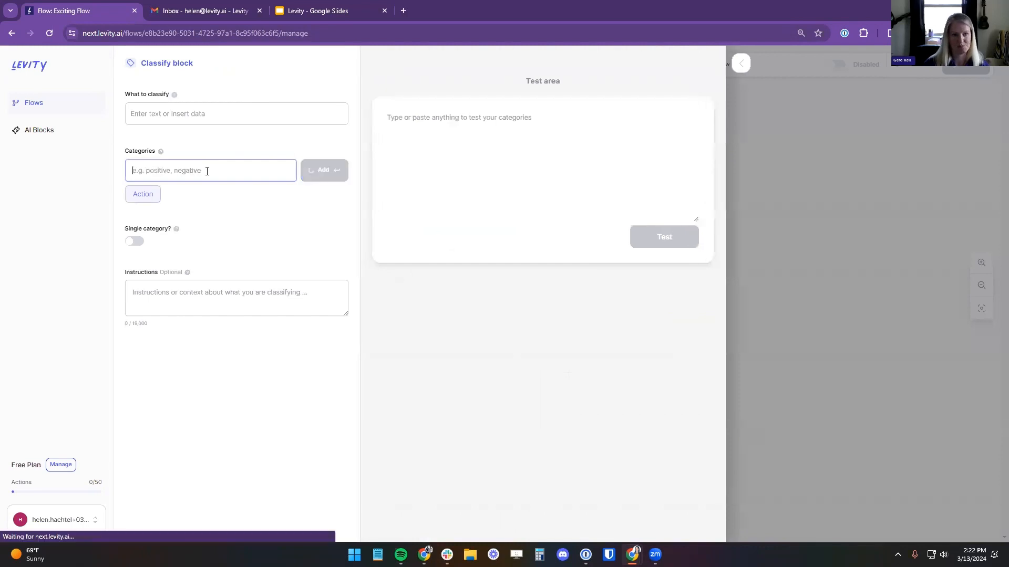
key(Return)
Set the classifier to classify the Subject and Body of the new emails
click(224, 114)
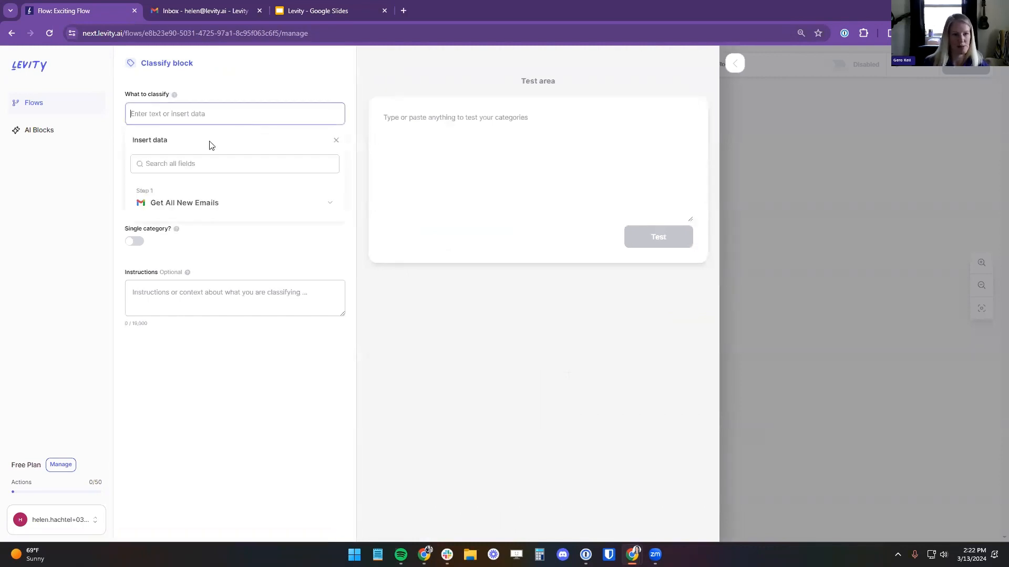
click(198, 203)
click(158, 221)
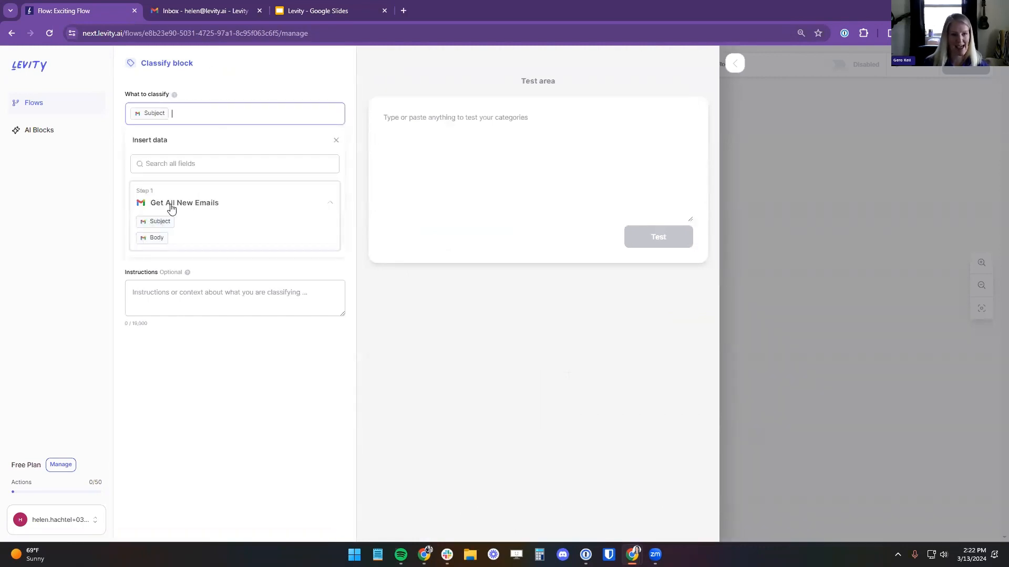
click(157, 238)
click(408, 328)
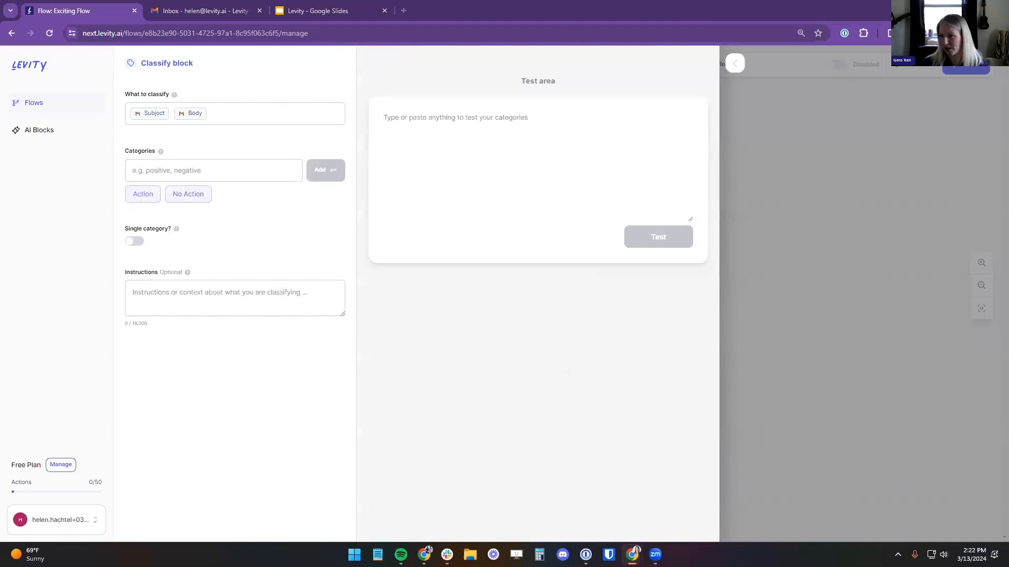
Paste the instructions on personal emails with tasks or questions versus system notifications into the classifier, and close its settings
click(207, 295)
key(ctrl+v)
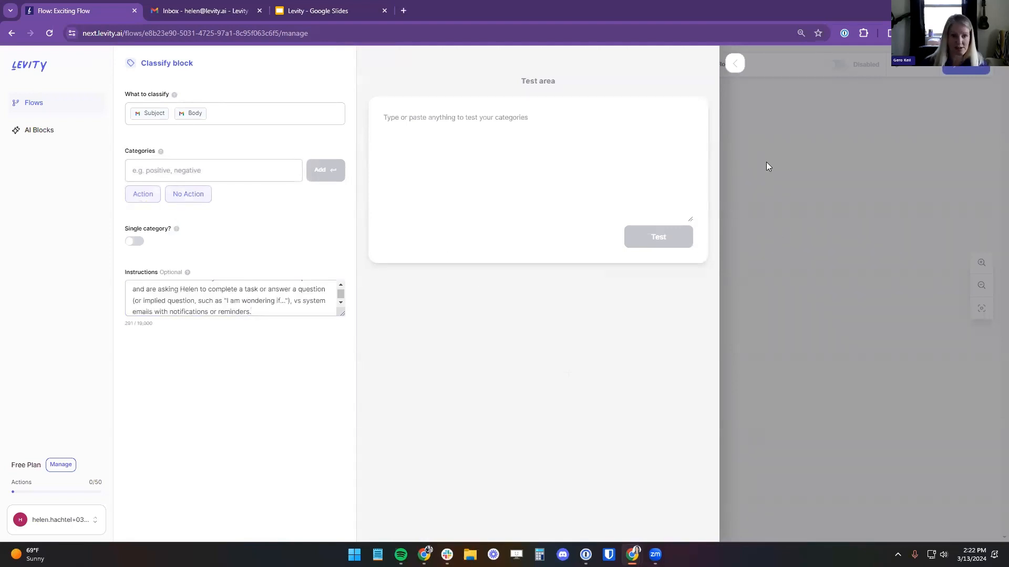
click(758, 135)
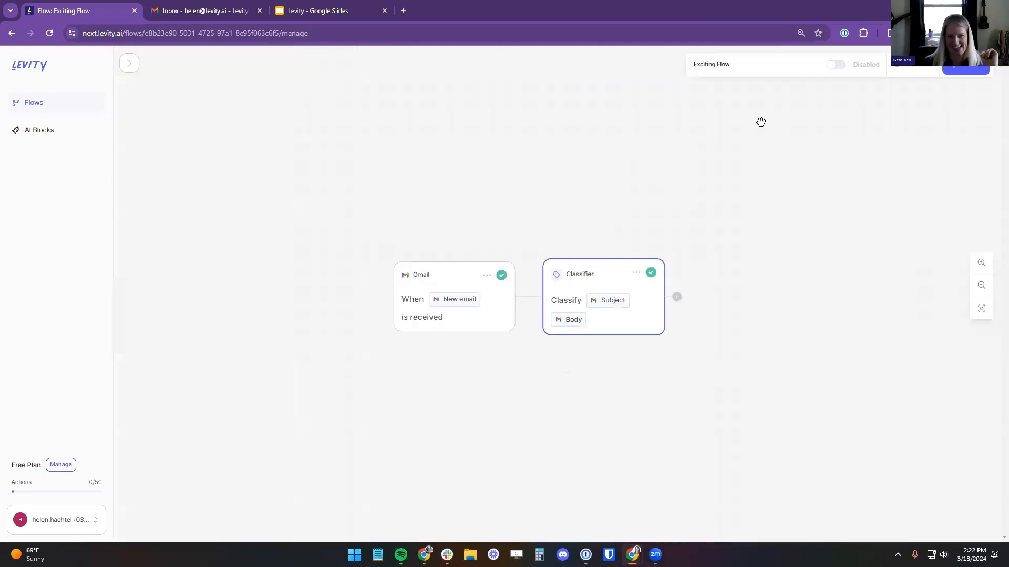
Add conditional paths after the classifier and set Path A to be followed if the Classification Result equals "Action"
click(677, 297)
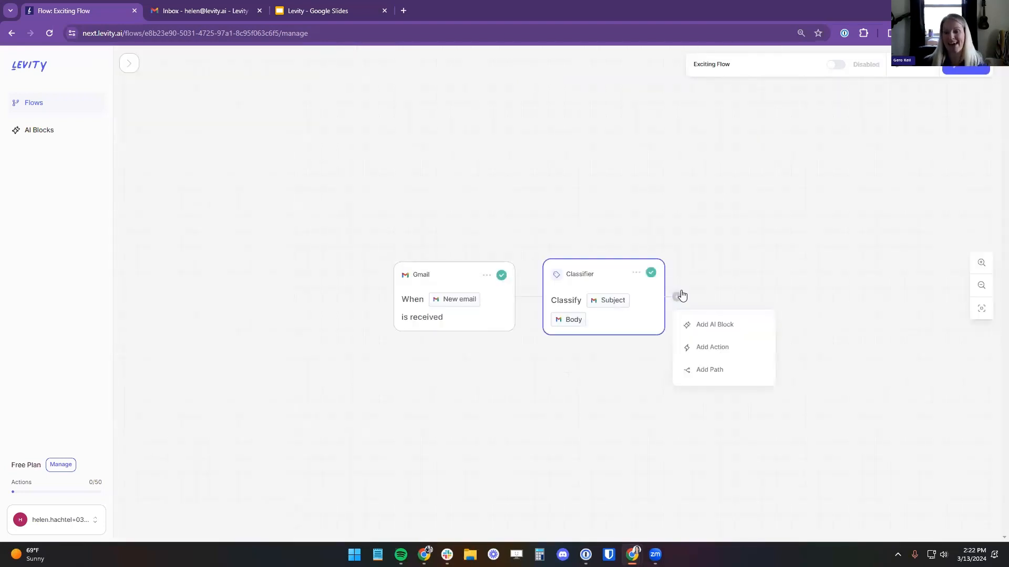
click(696, 372)
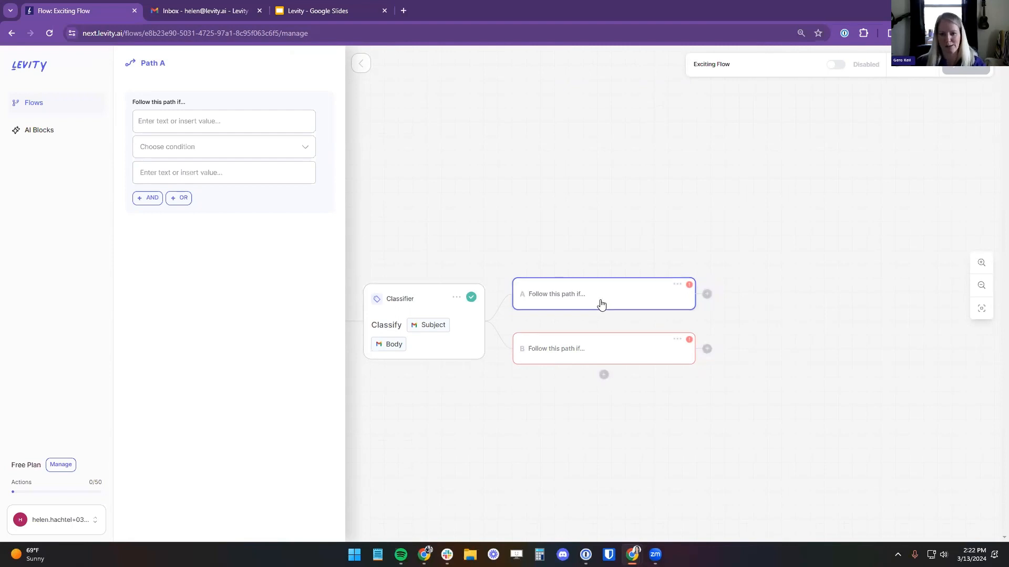
click(210, 120)
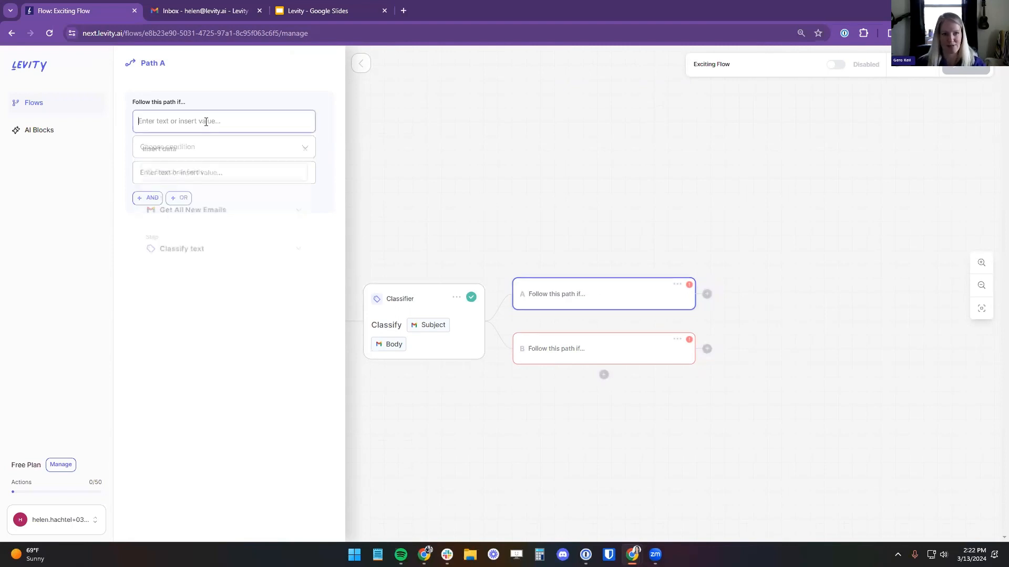
click(202, 252)
click(187, 268)
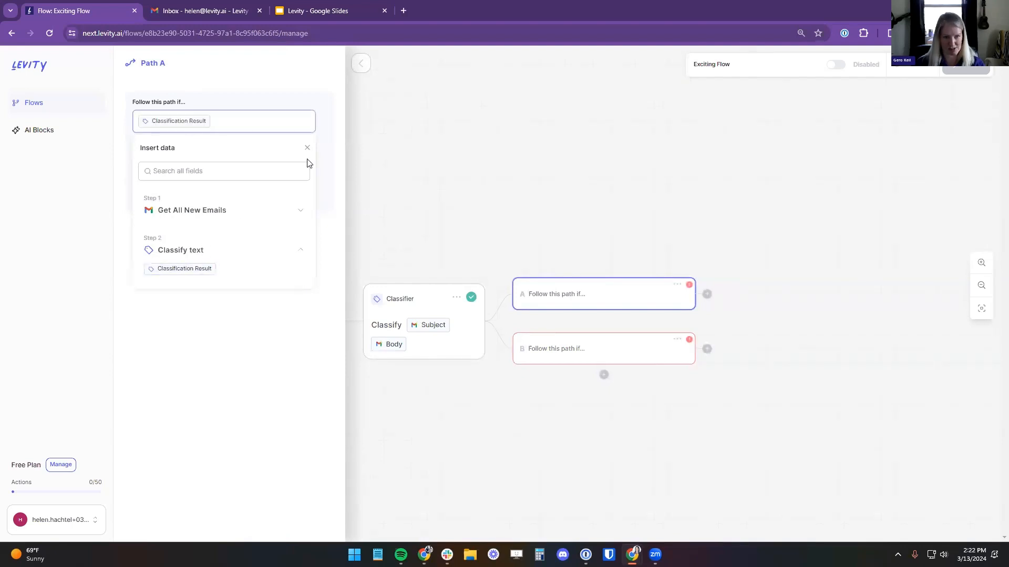
click(234, 394)
click(168, 147)
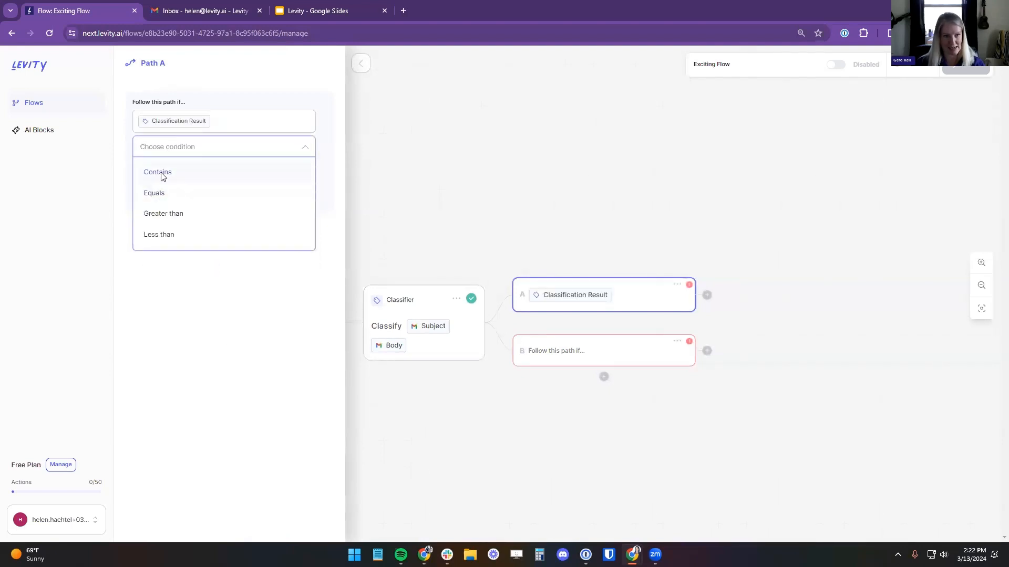
click(154, 193)
click(193, 171)
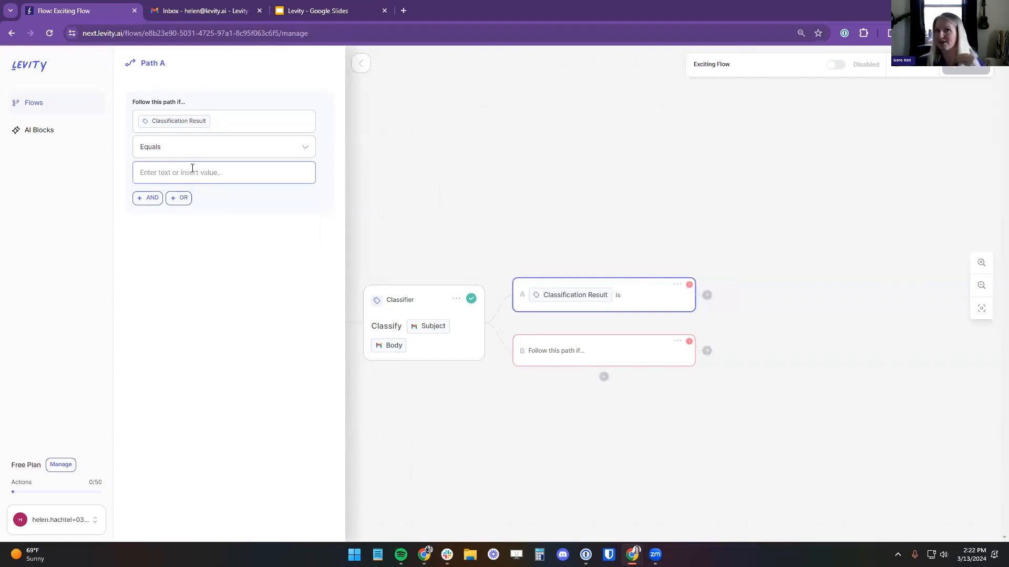
text(Action)
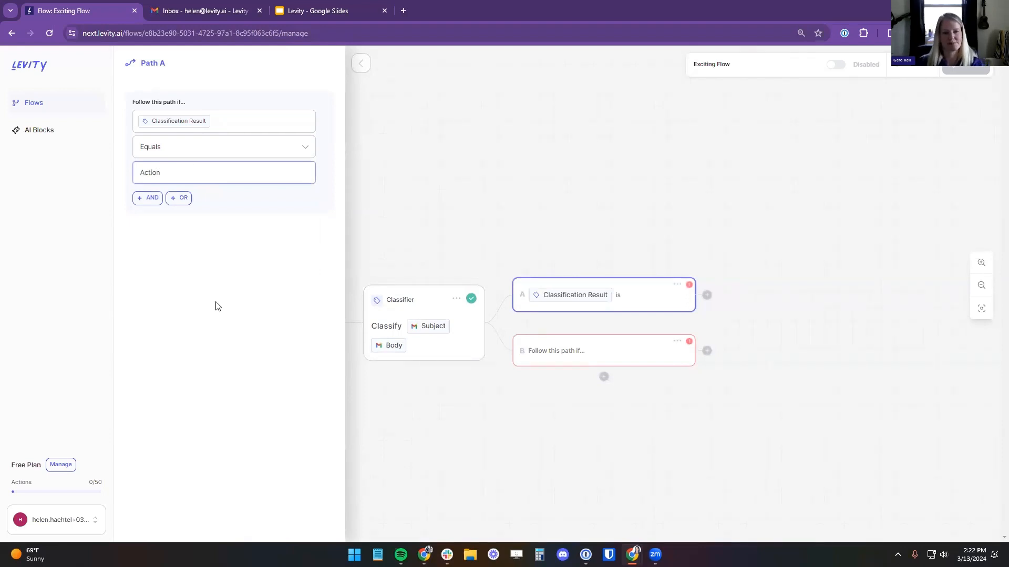
click(215, 306)
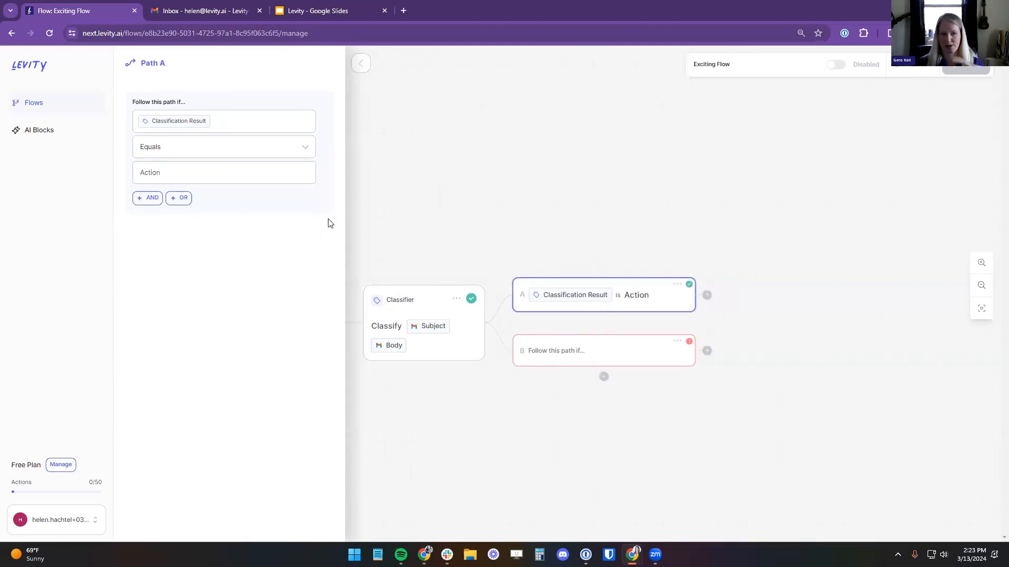
Set Path B to be followed if the Classification Result equals "No Action"
click(612, 351)
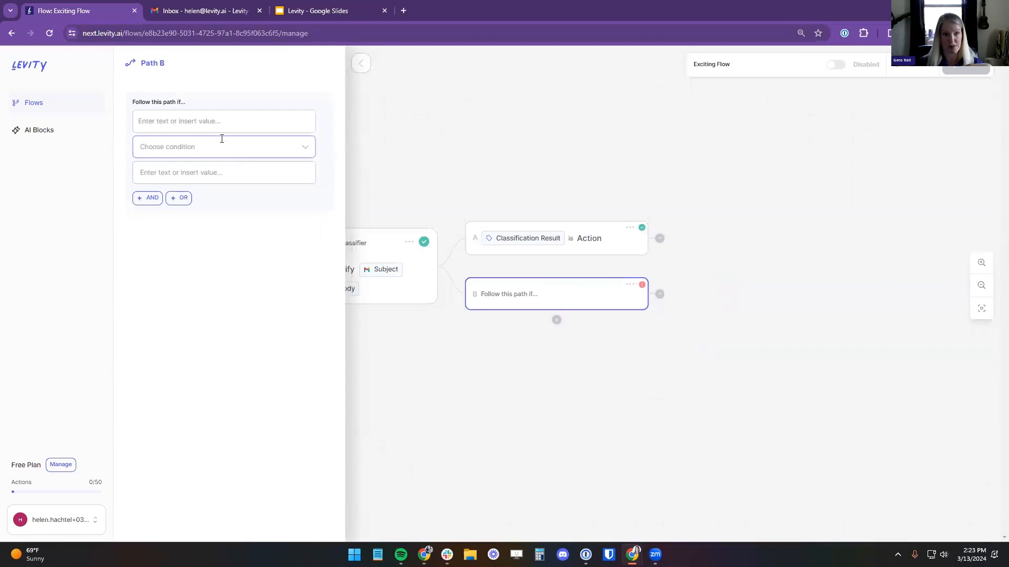
click(203, 122)
click(183, 251)
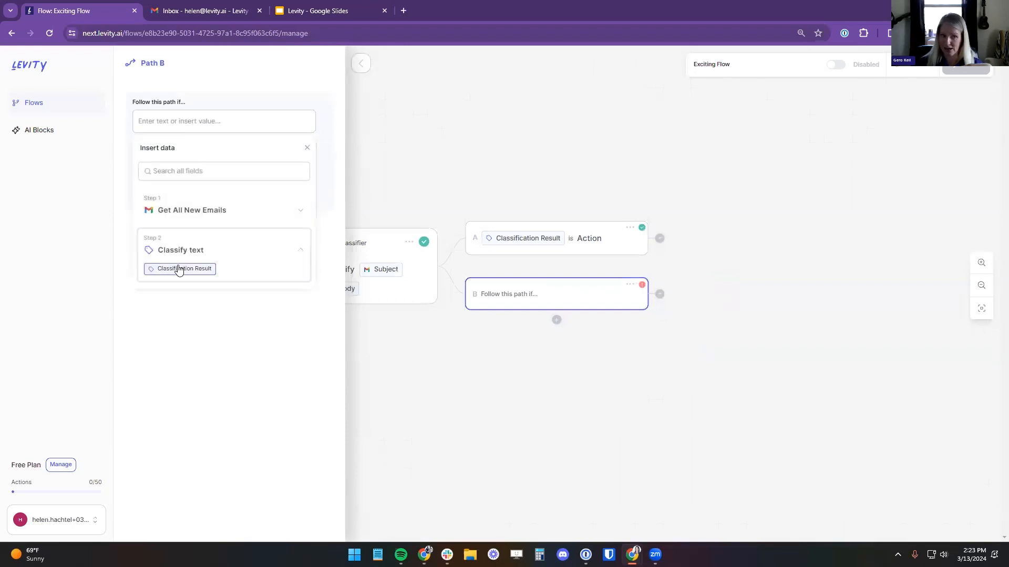
click(178, 267)
click(158, 304)
click(169, 150)
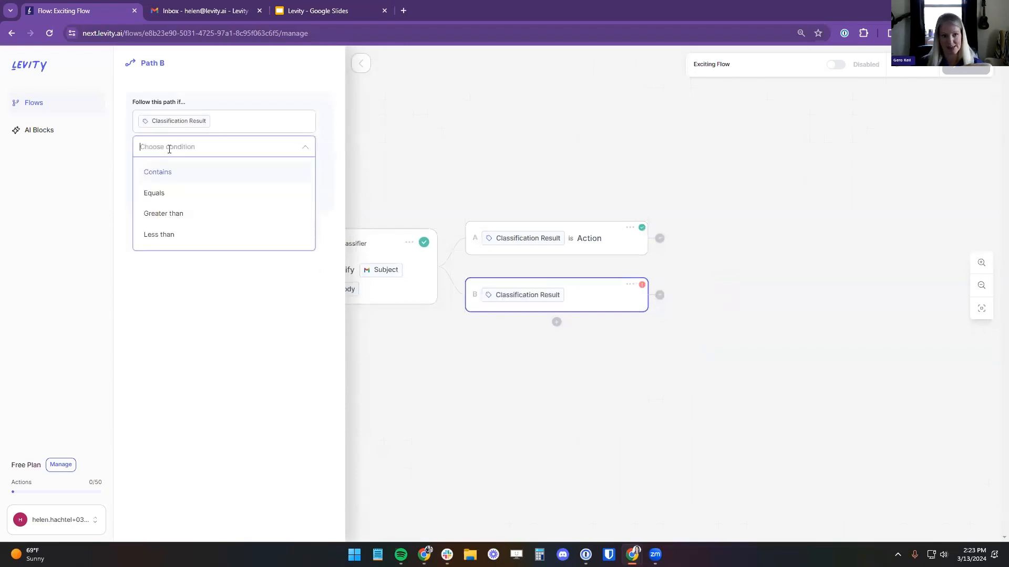
click(150, 194)
click(190, 175)
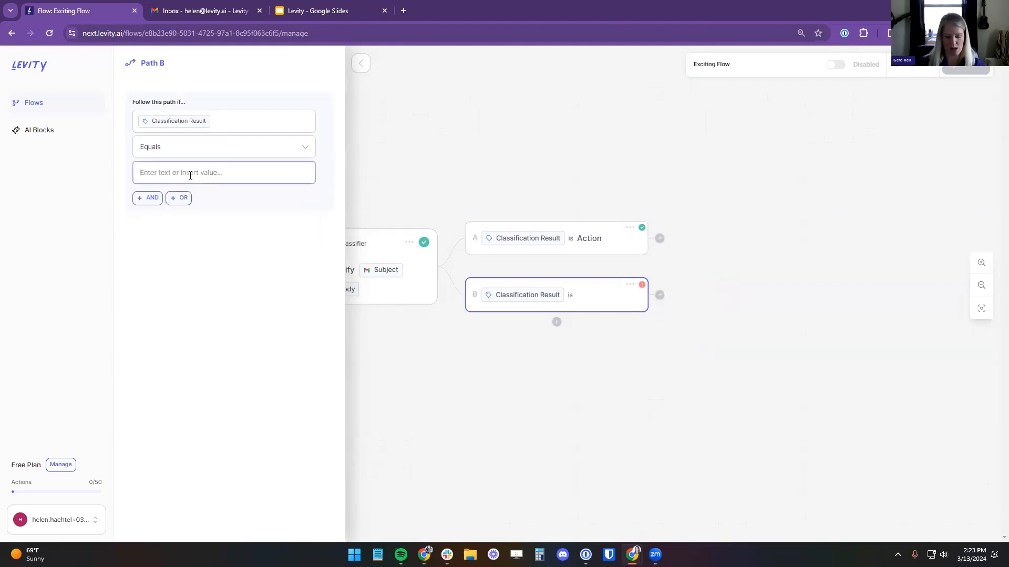
text(No Action)
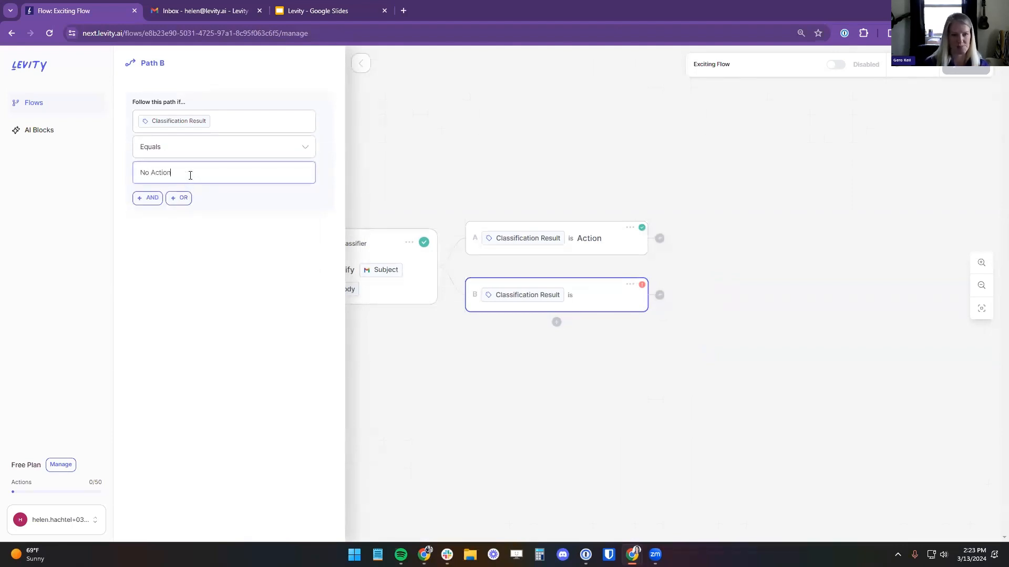
click(529, 449)
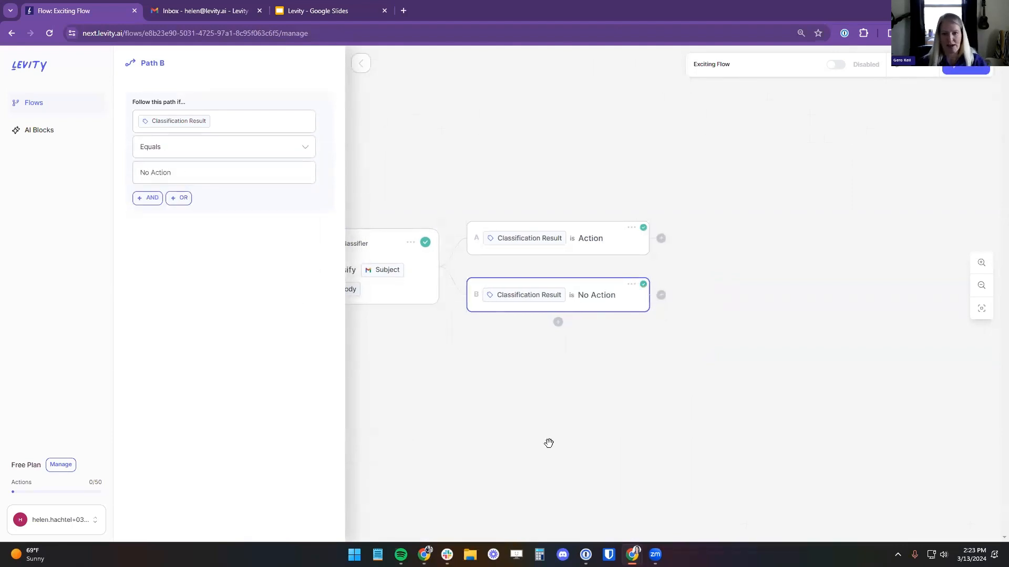
Add a Gmail Update label action to the No Action path
drag(506, 188, 573, 135)
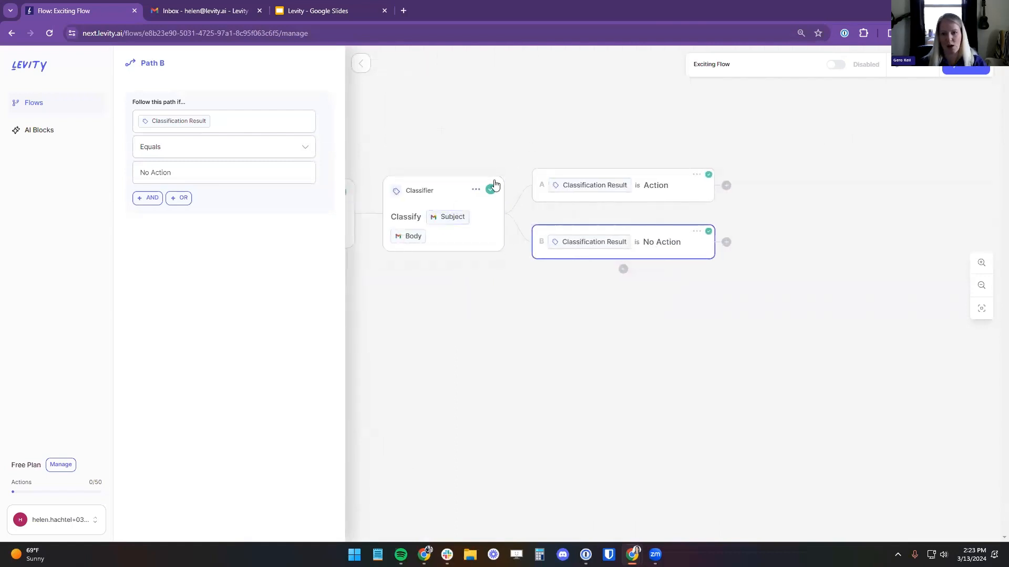
drag(505, 390, 488, 407)
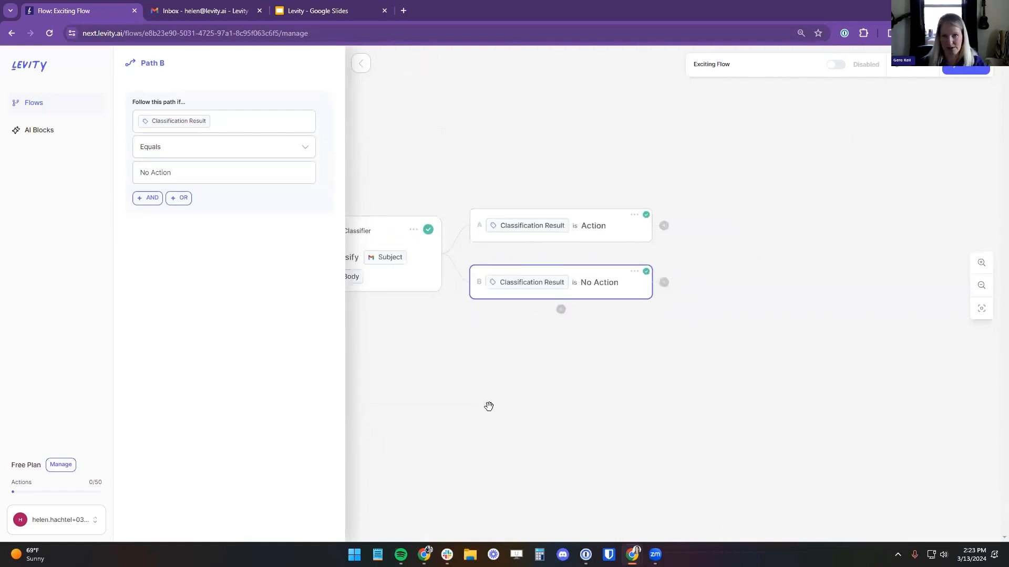
drag(555, 401, 527, 434)
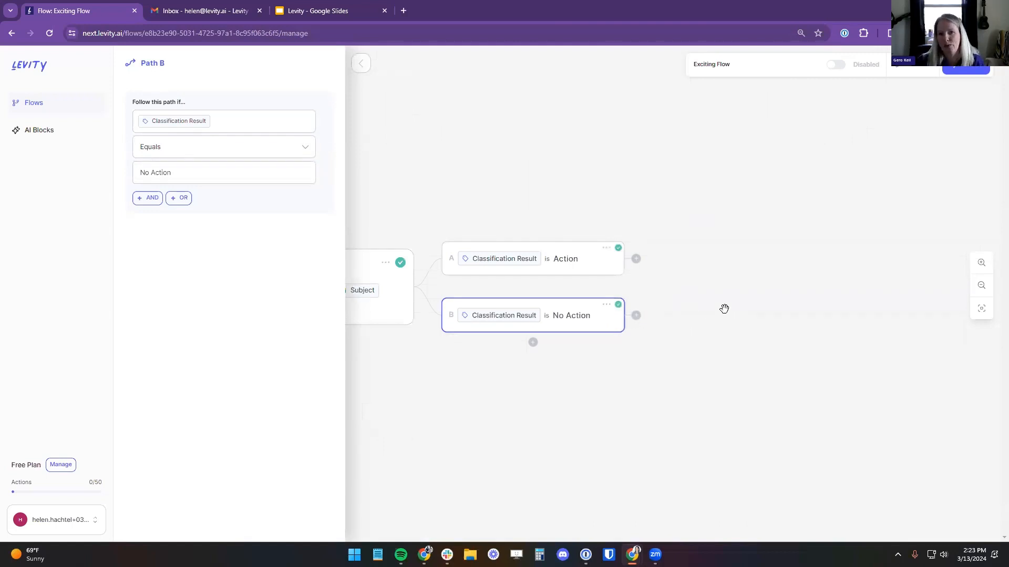
click(636, 315)
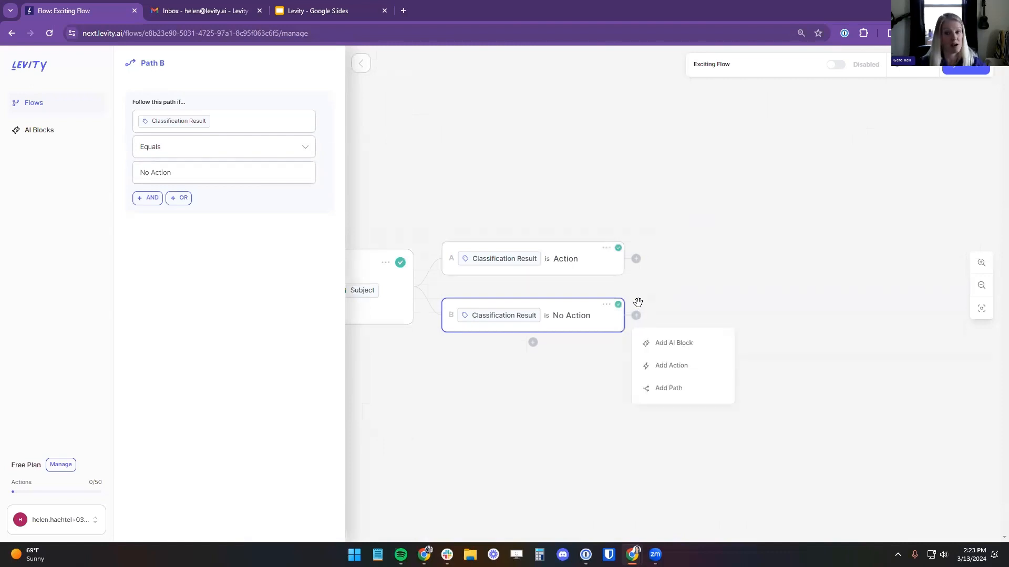
click(677, 366)
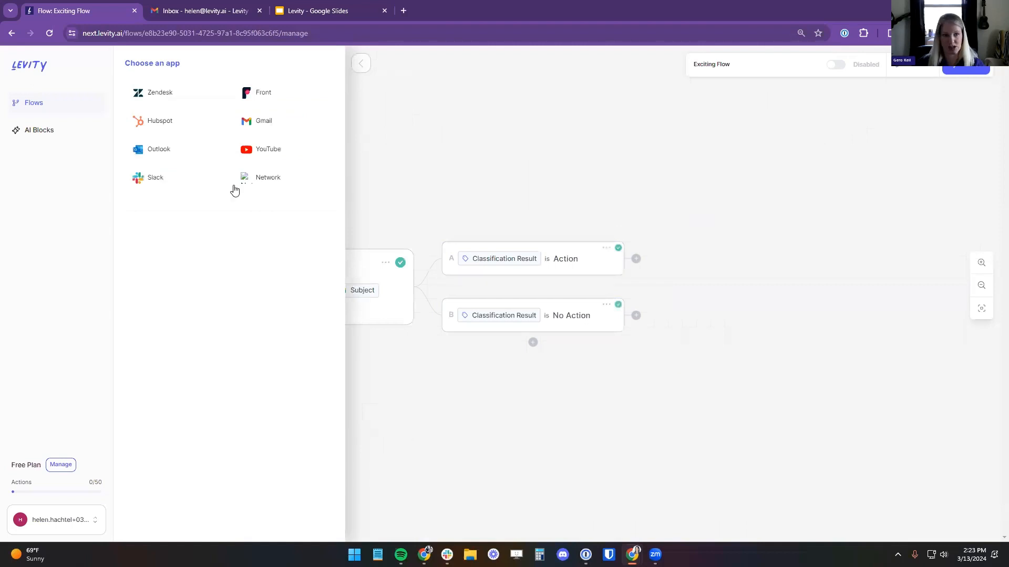
click(154, 178)
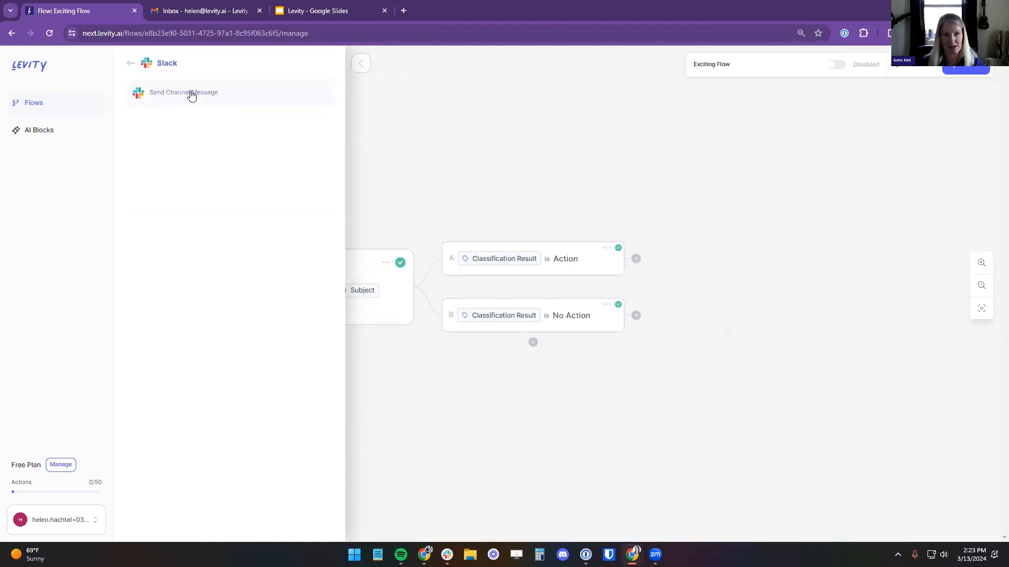
click(130, 63)
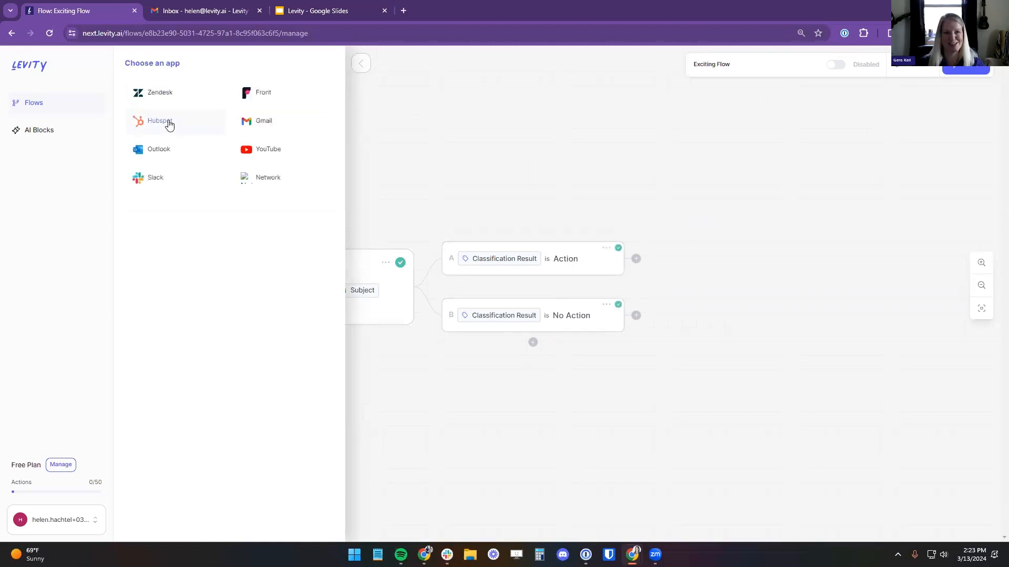
click(279, 126)
click(223, 125)
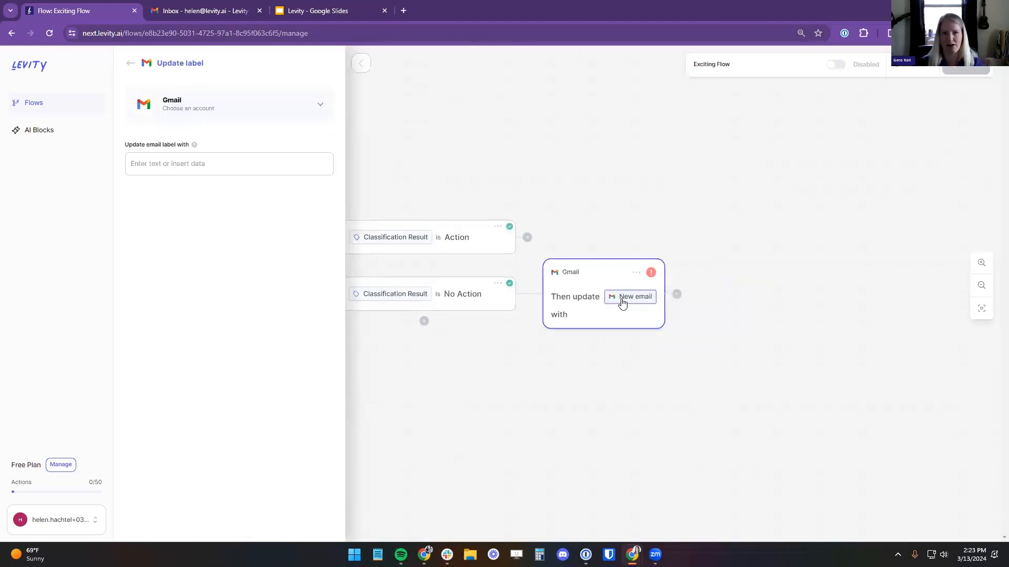
Set the Gmail action to update the email label with the Classification Result
scroll(641, 286, right, 2)
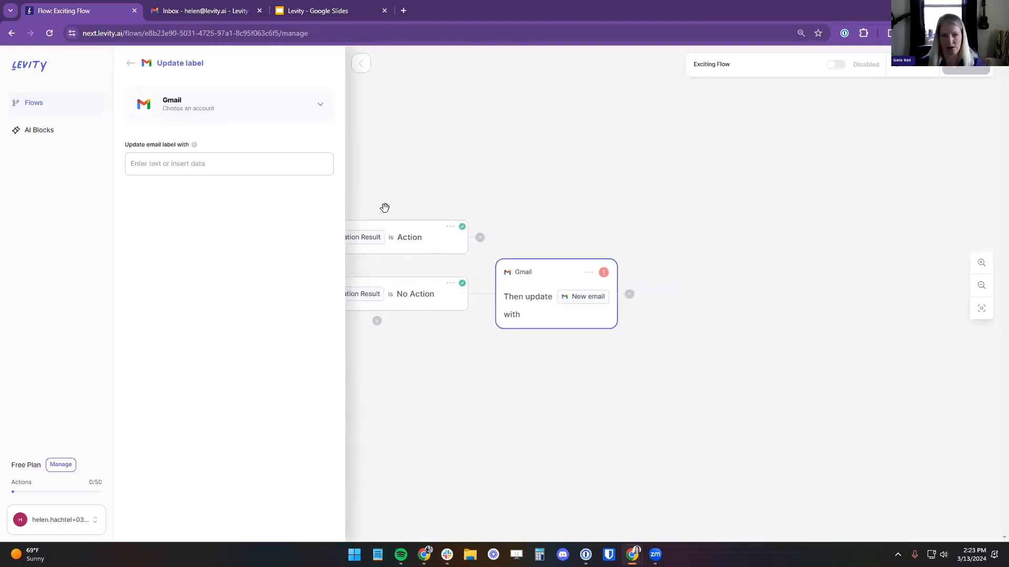
click(167, 170)
click(159, 287)
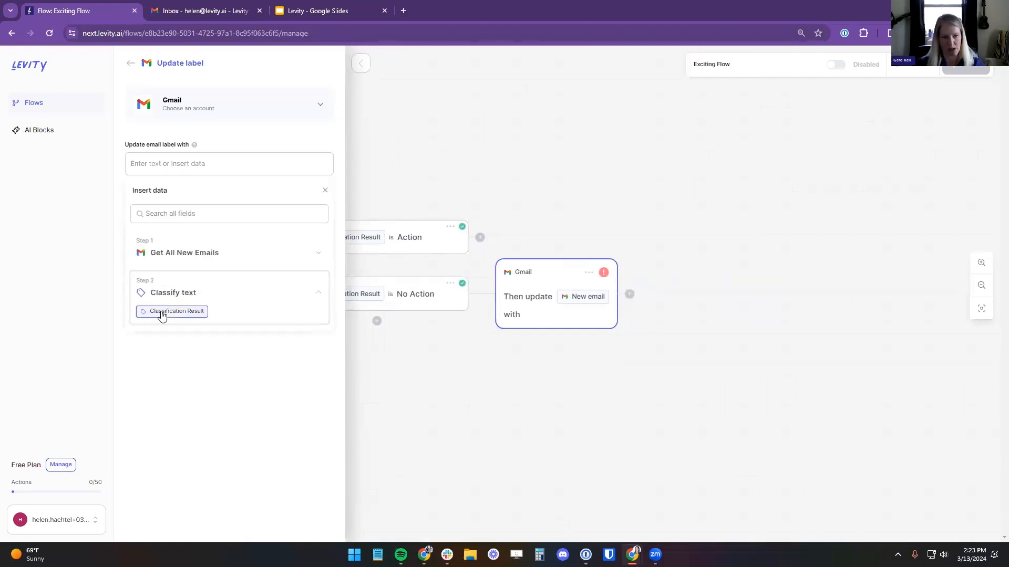
click(163, 312)
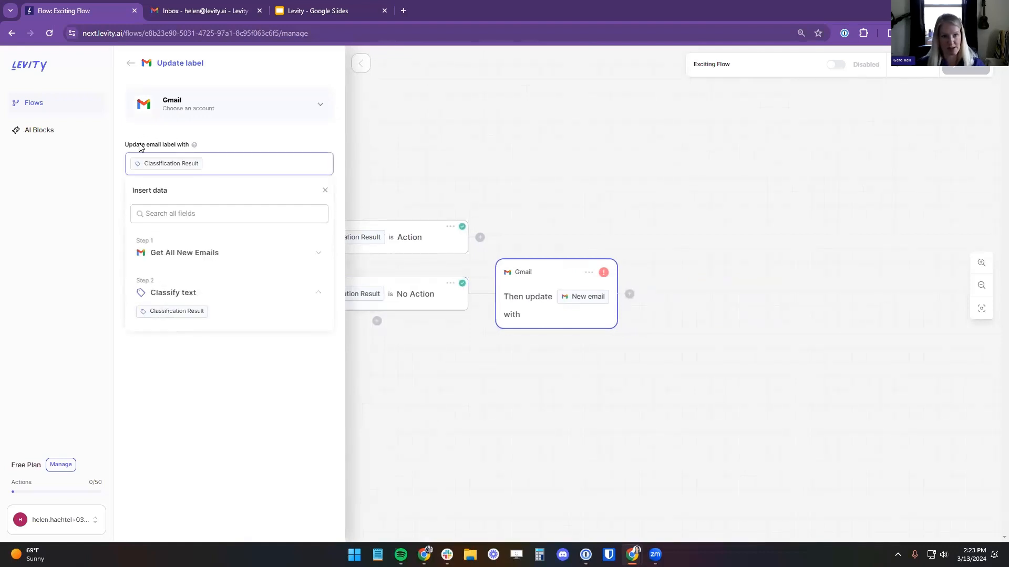
click(557, 340)
click(653, 391)
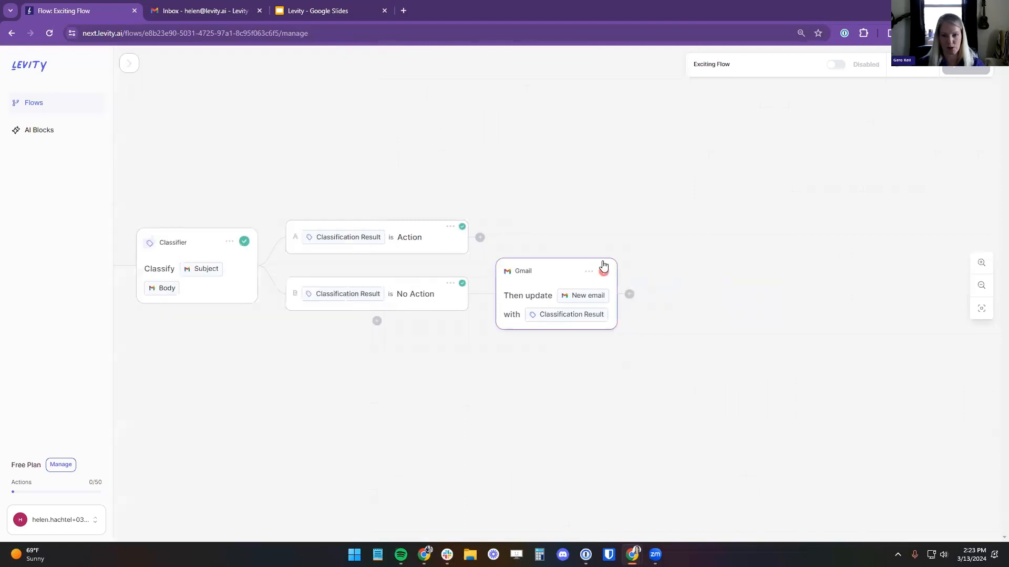
Assign the already connected Gmail account to the label update action and close its settings
click(556, 274)
click(221, 108)
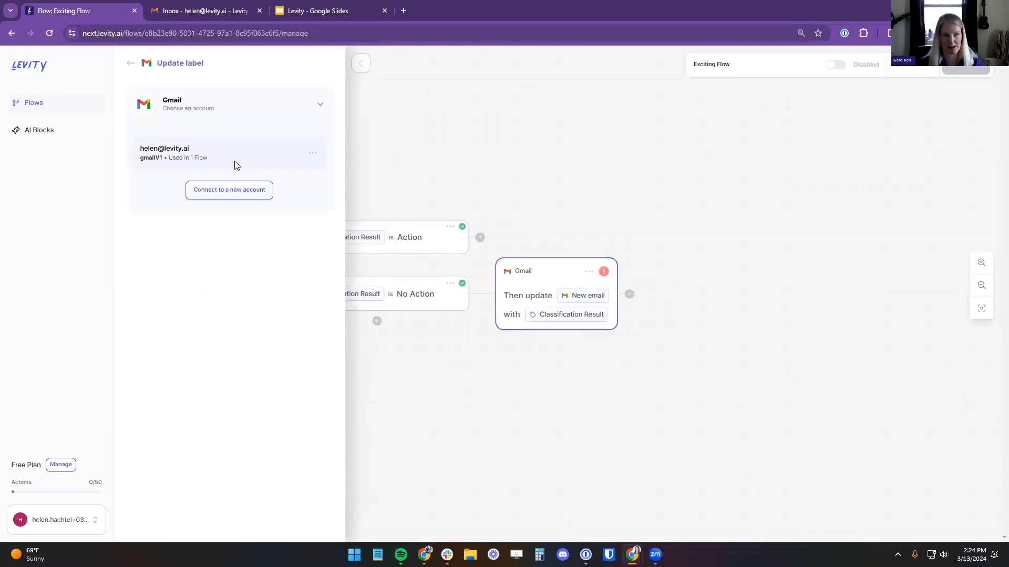
click(210, 148)
click(661, 323)
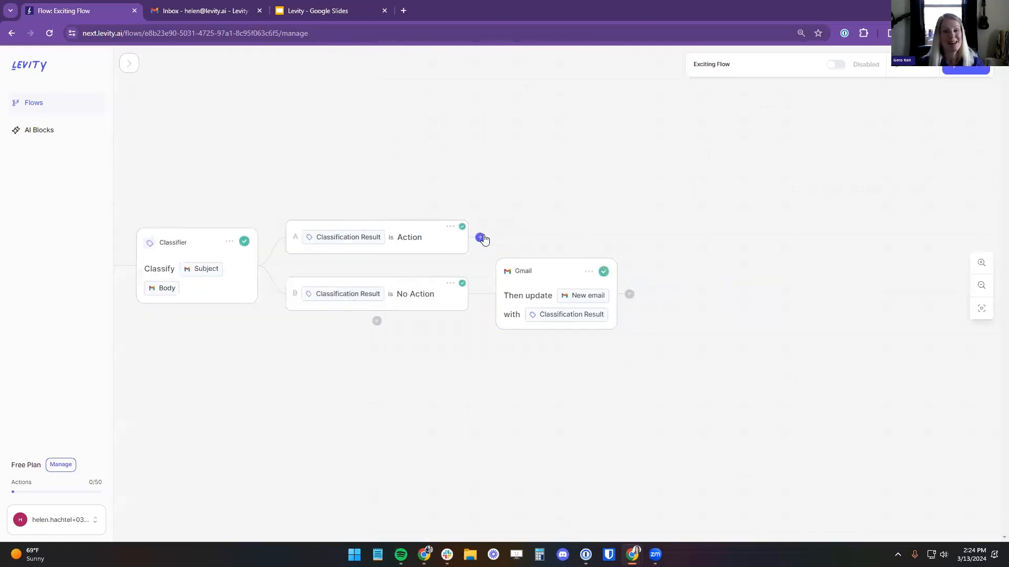
Add a Slack Send Channel Message action to the Action path
click(481, 238)
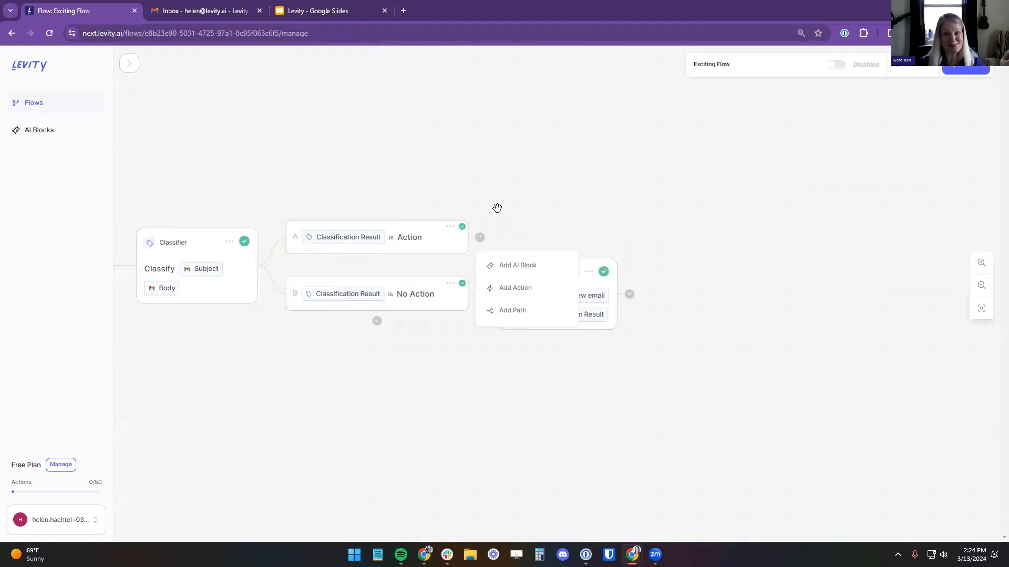
click(521, 297)
click(149, 177)
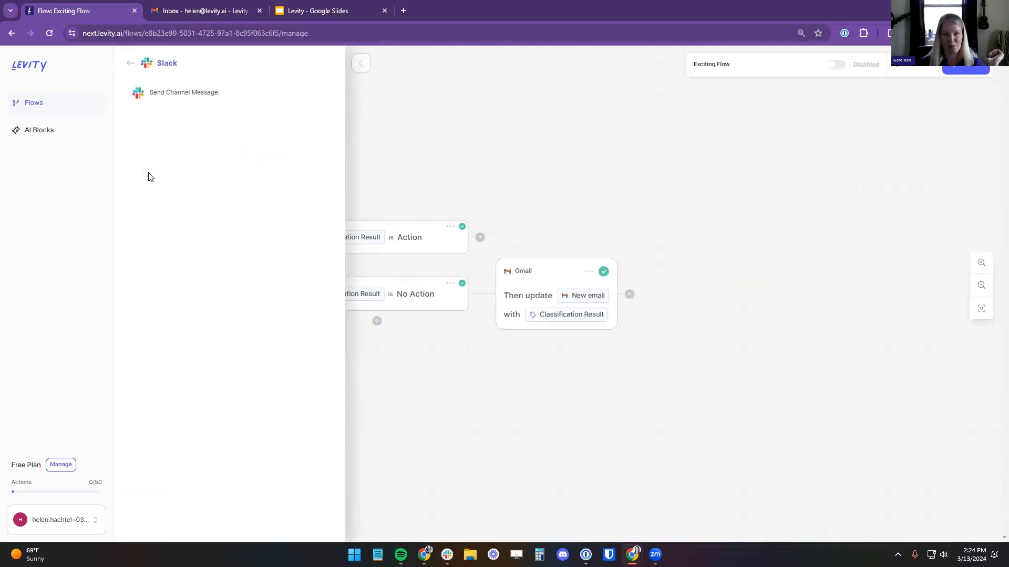
click(173, 92)
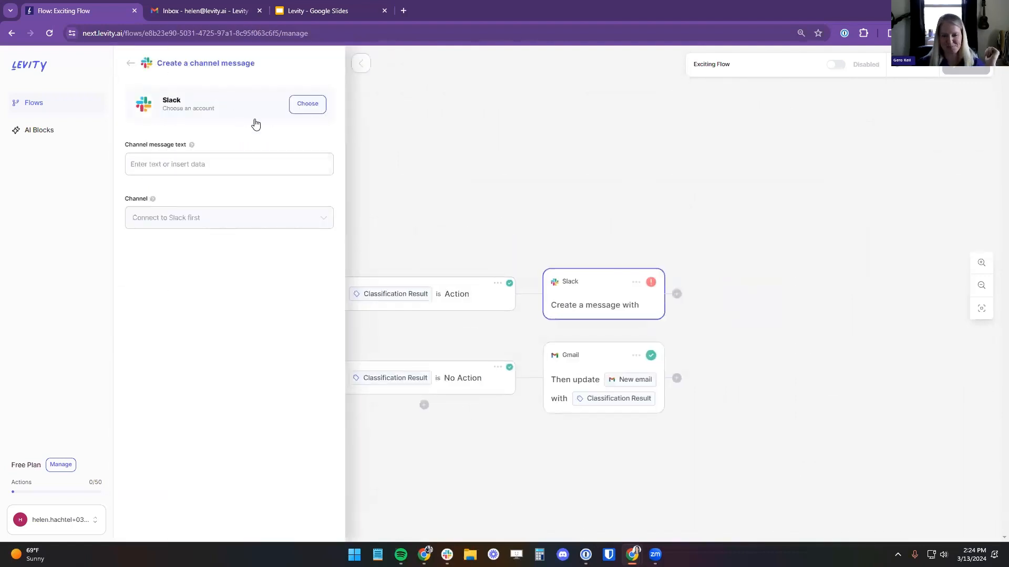
Connect the Slack action to the Levity workspace and allow the requested permissions
click(301, 106)
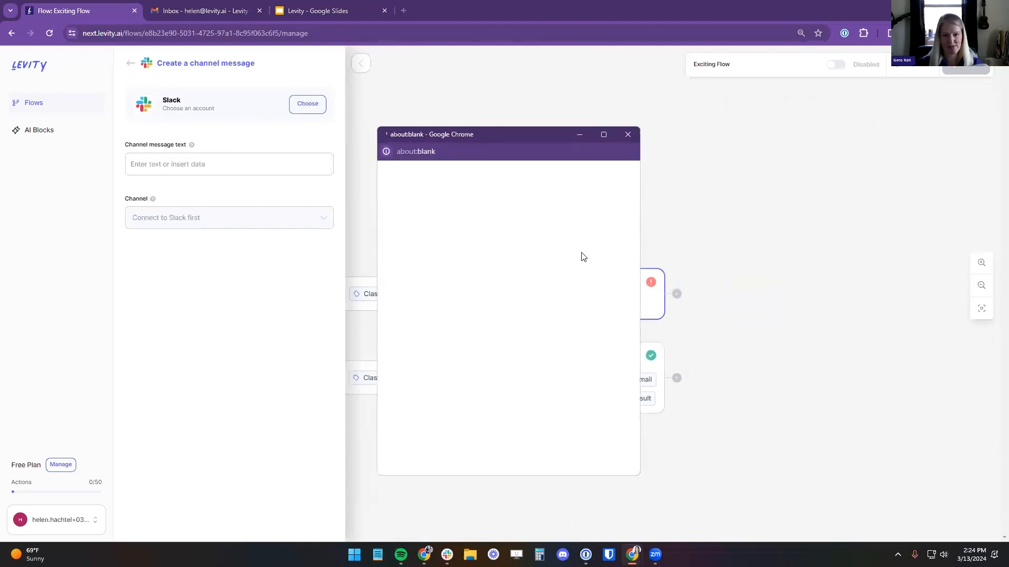
scroll(551, 409, down, 3)
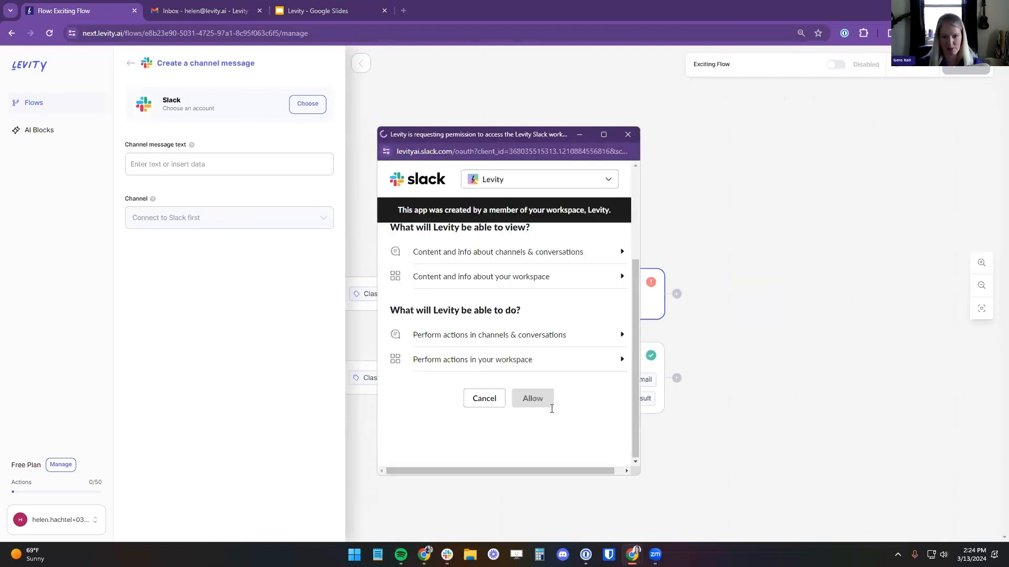
scroll(603, 394, down, 2)
click(544, 405)
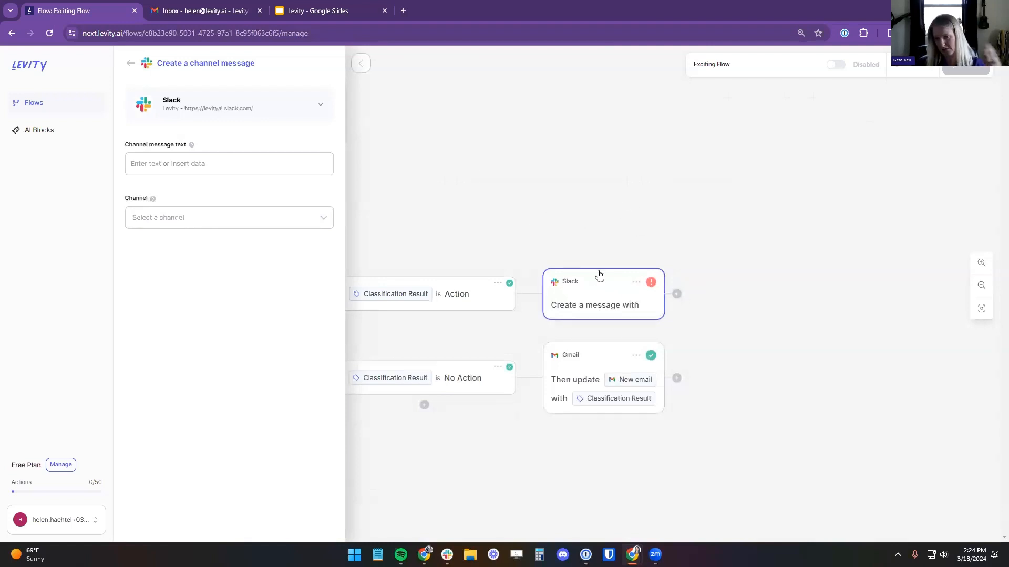
Compose the Slack channel message from the email Subject, the text "was marked as" and the Classification Result
click(200, 158)
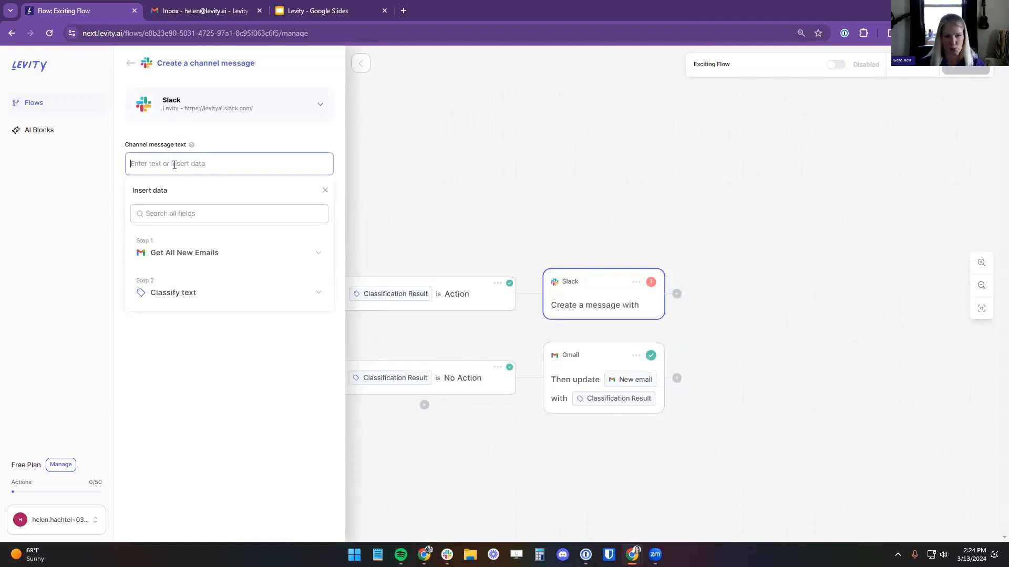
click(180, 253)
click(157, 272)
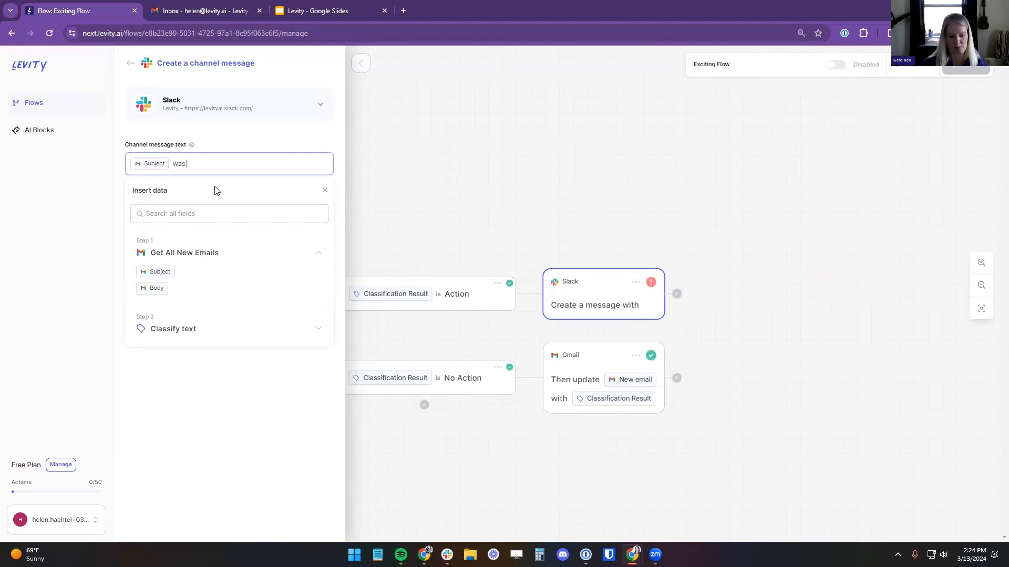
click(179, 330)
click(178, 348)
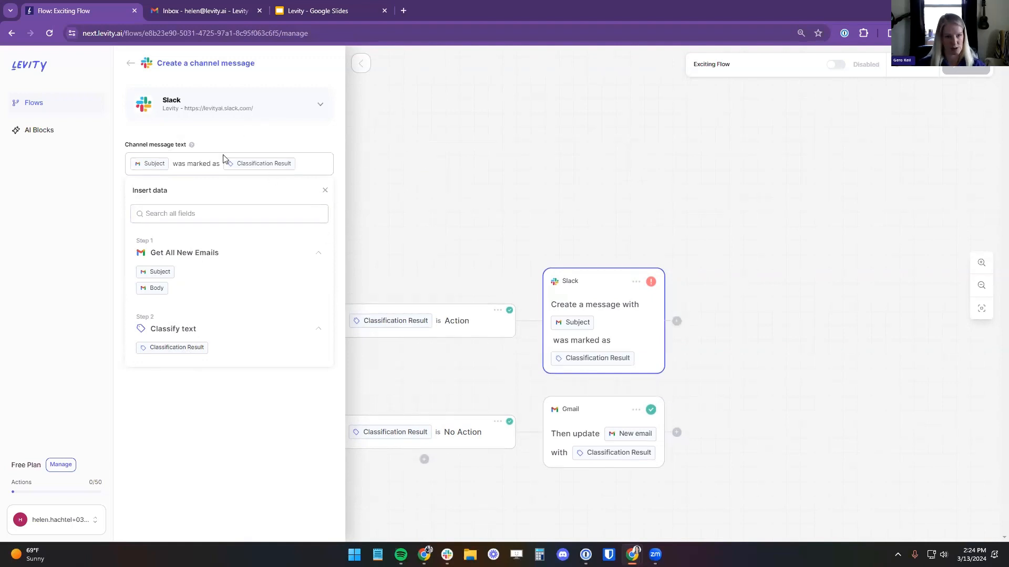
click(213, 313)
Send the Slack message to demo-channel and close the action's settings
click(192, 215)
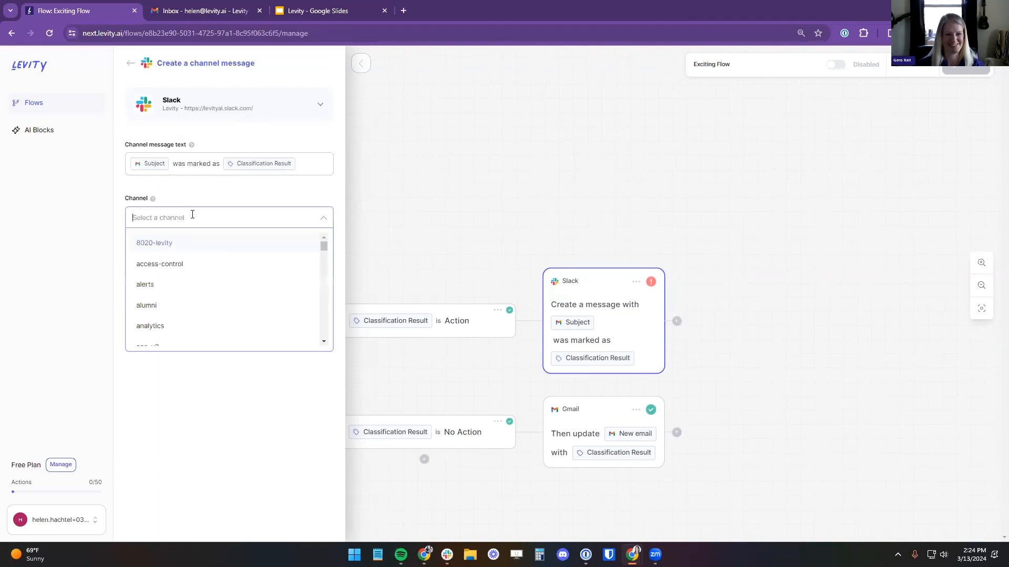
text(demo)
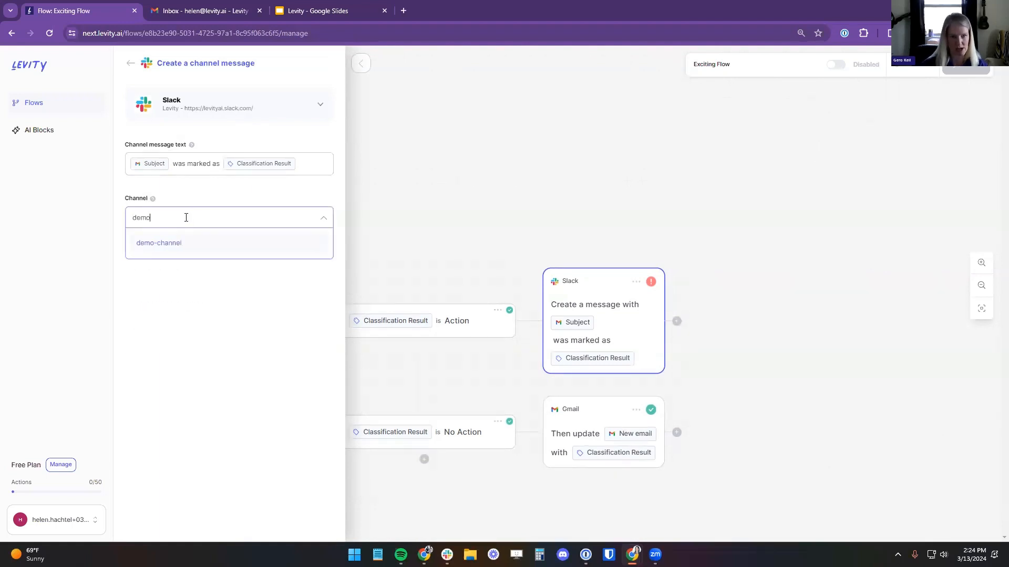
click(203, 243)
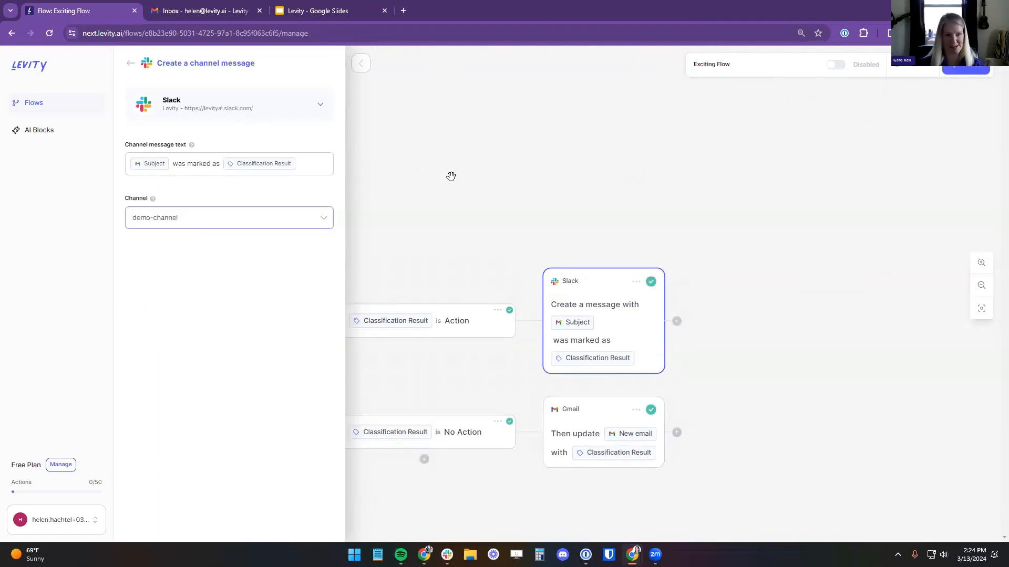
click(548, 195)
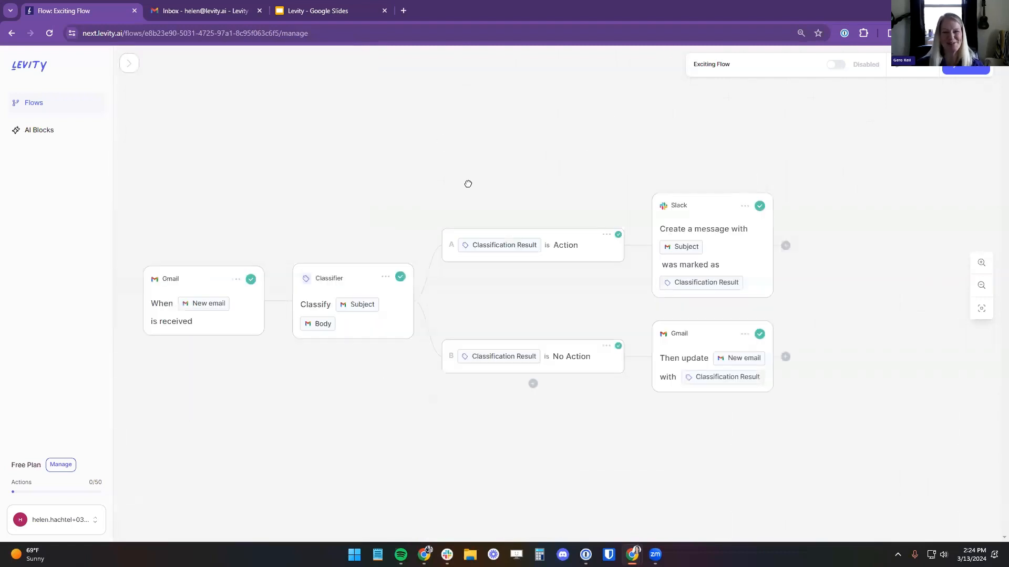
drag(622, 129, 584, 145)
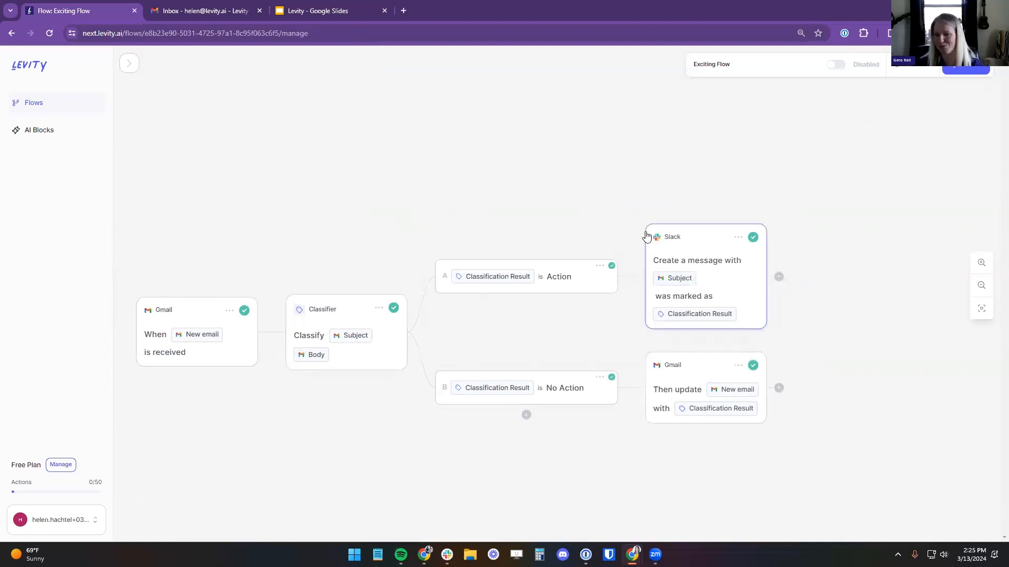
Test the flow twice, check the second test's message in Slack's demo-channel, and return to the flow
click(917, 69)
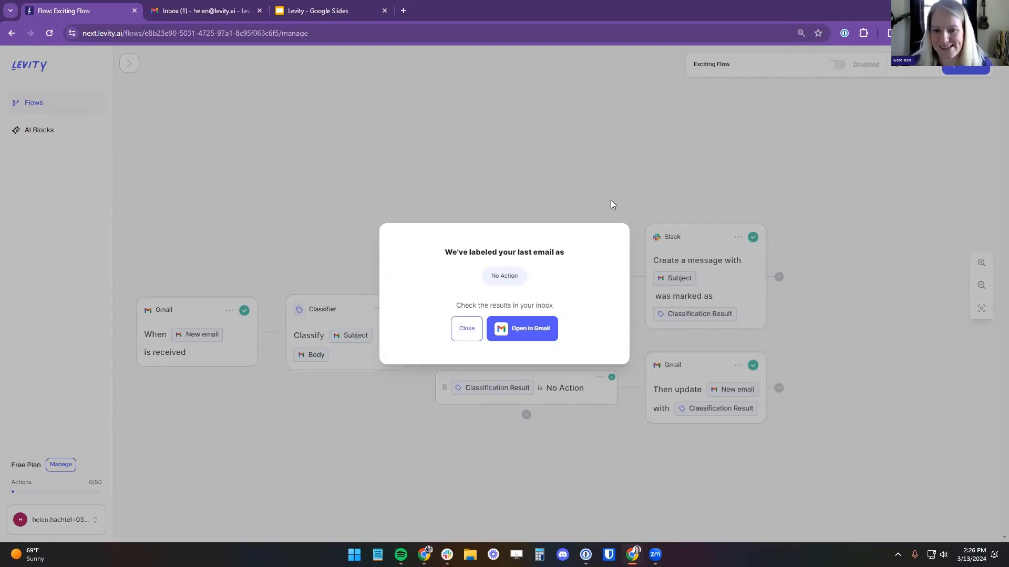
click(465, 329)
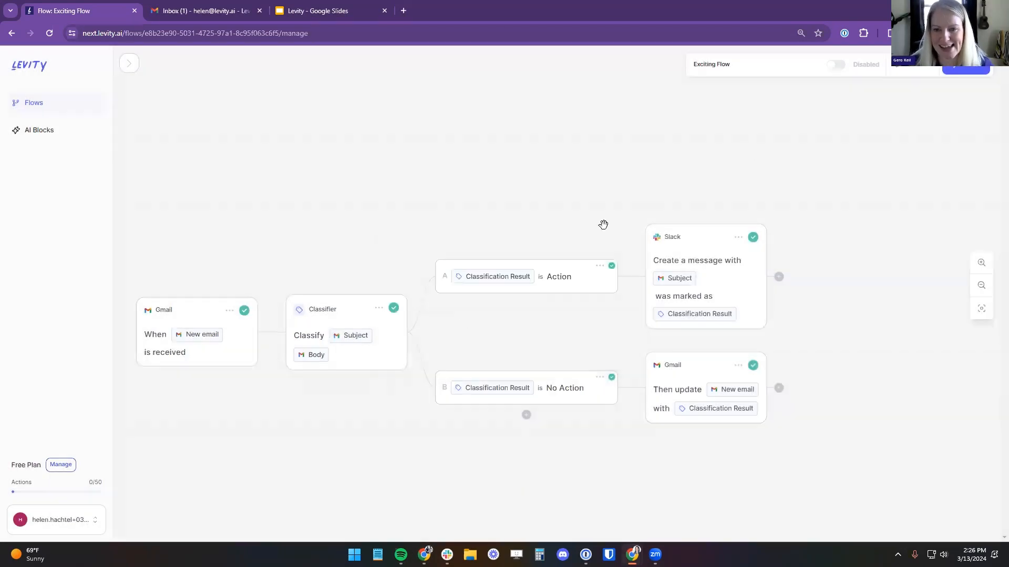
click(904, 71)
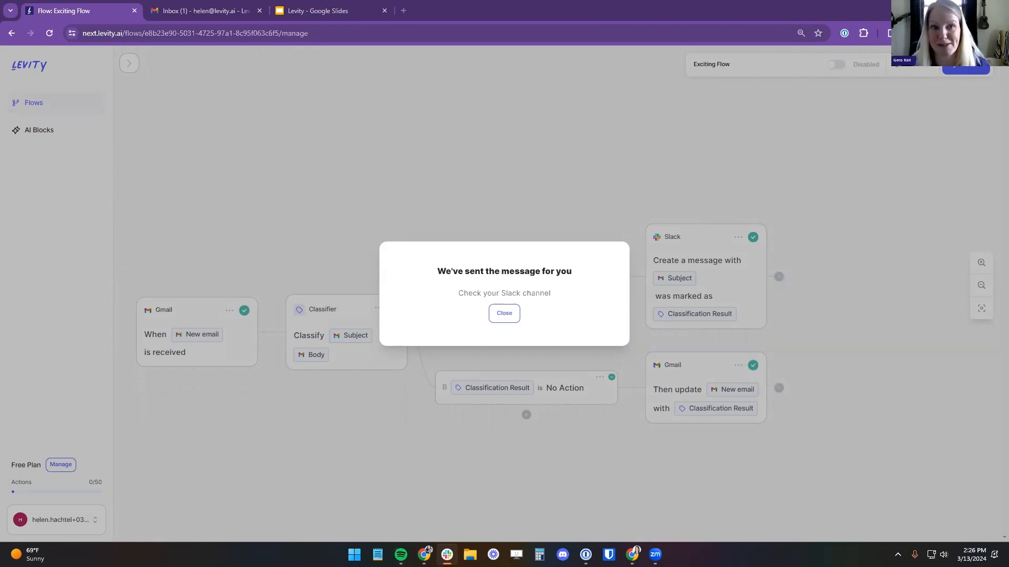
drag(593, 0, 598, 2)
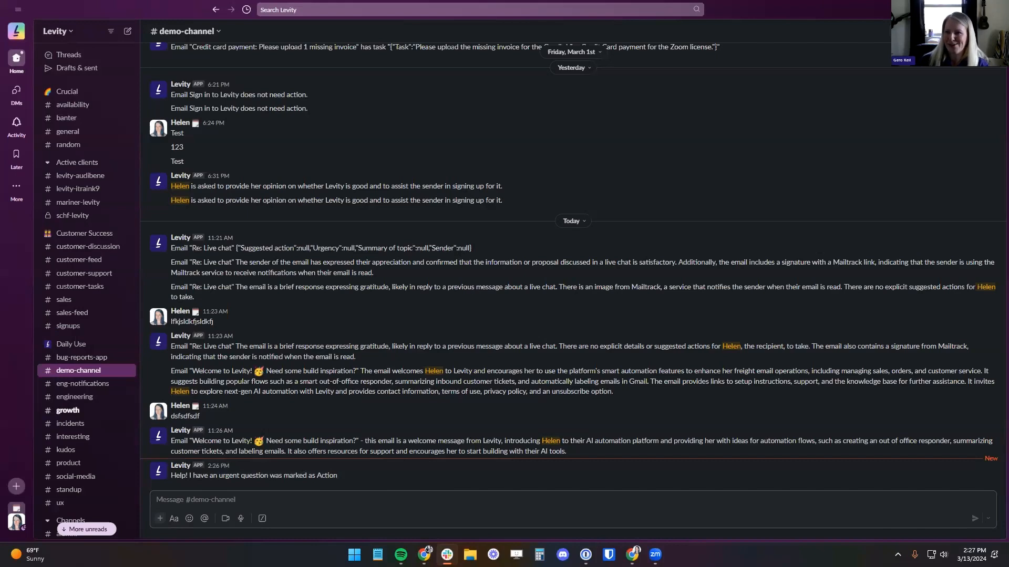
key(alt+Tab)
click(504, 312)
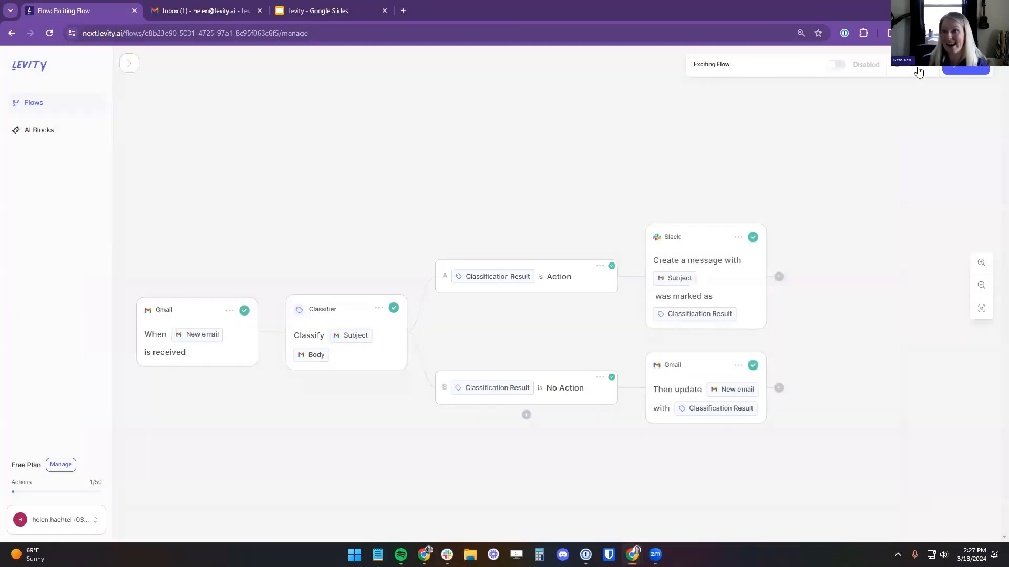
Publish and enable the Exciting Flow
click(962, 70)
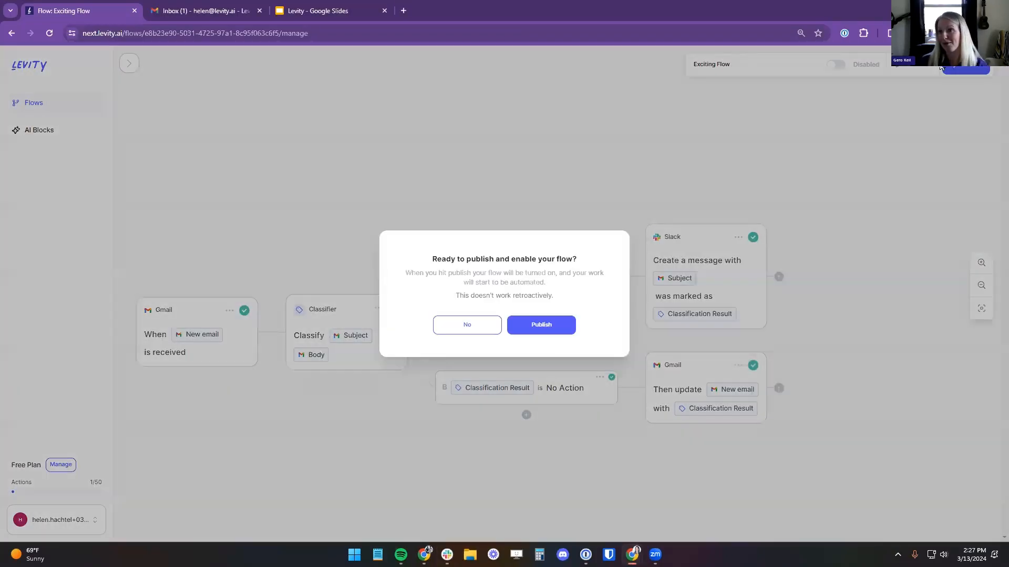
click(541, 321)
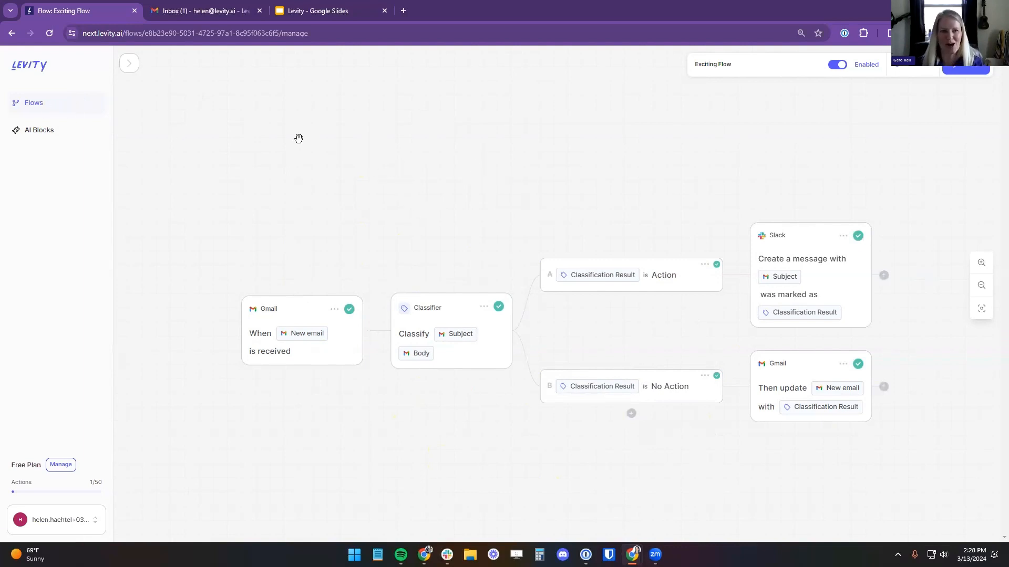
Switch to the Levity presentation in Google Slides and present it from the "What now?" slide through to "Thank you!"
click(319, 11)
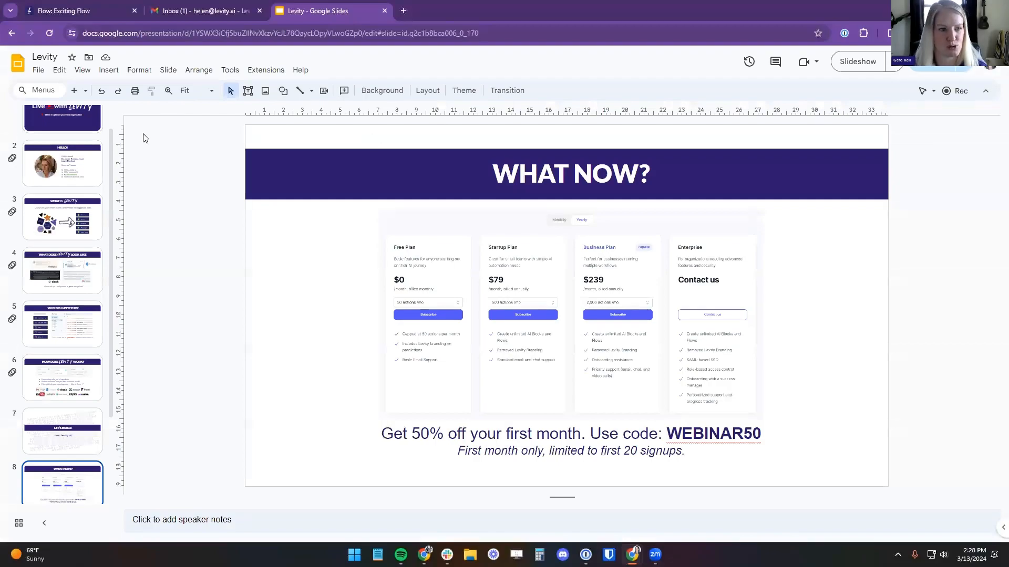
click(859, 68)
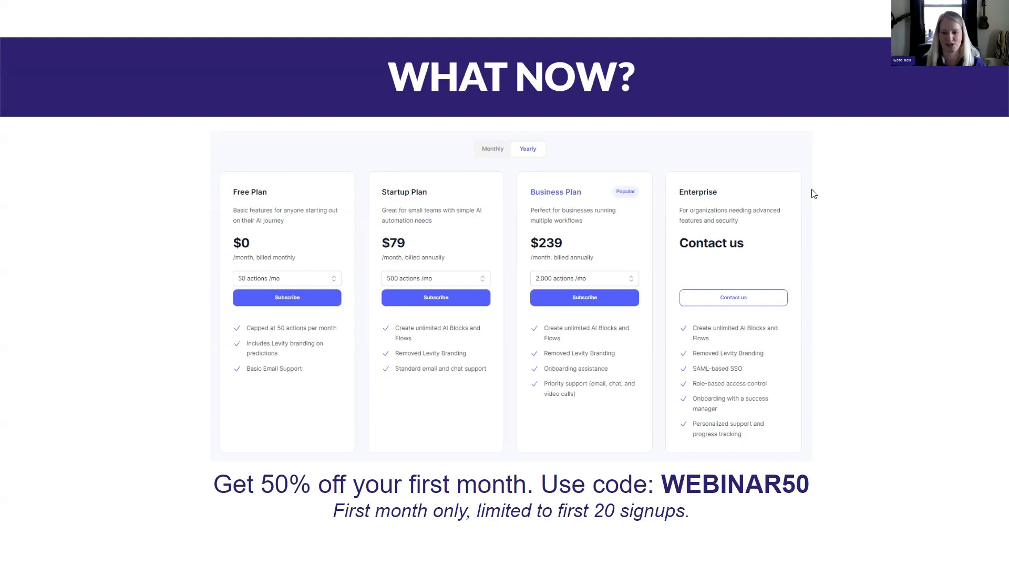
click(789, 184)
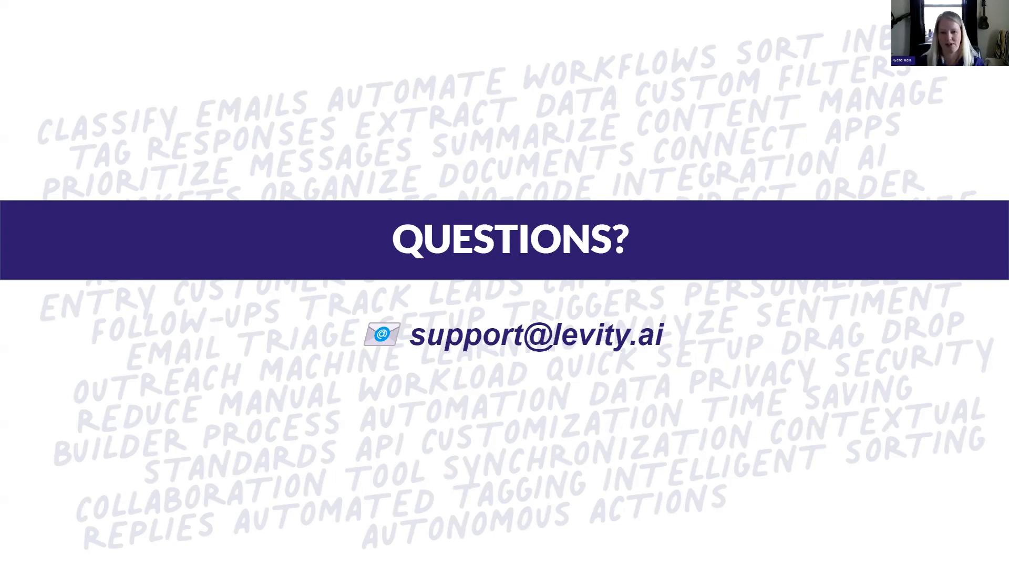
right_click(774, 165)
click(645, 177)
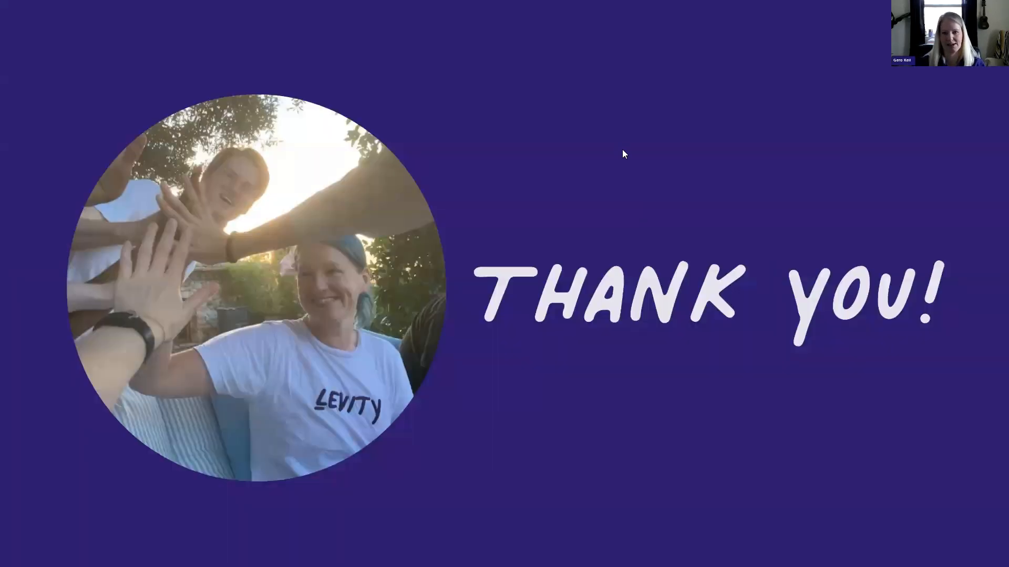
Exit the slideshow, restart it from the "What now?" slide and advance to the "Questions?" slide
key(Escape)
click(97, 379)
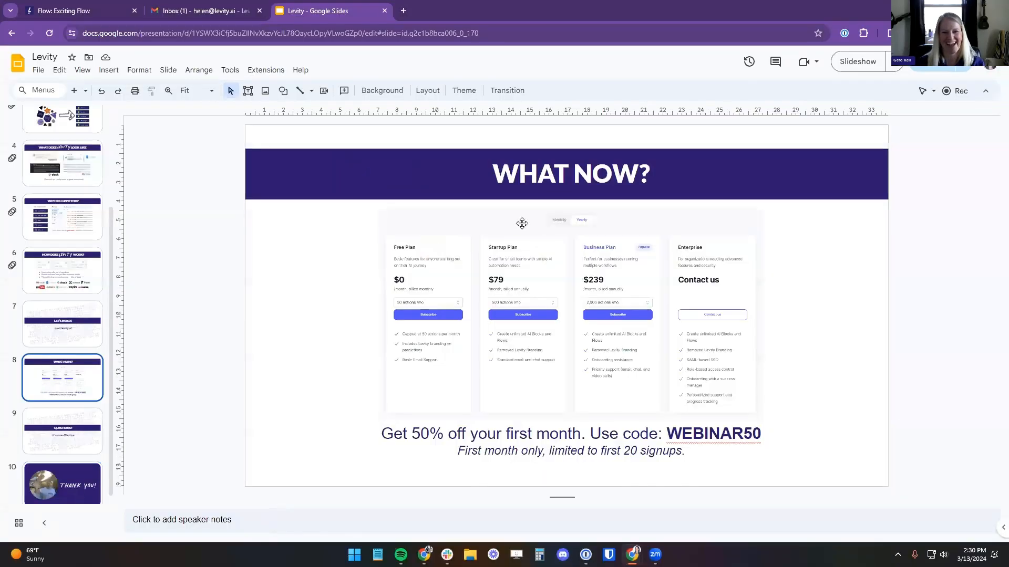
click(858, 61)
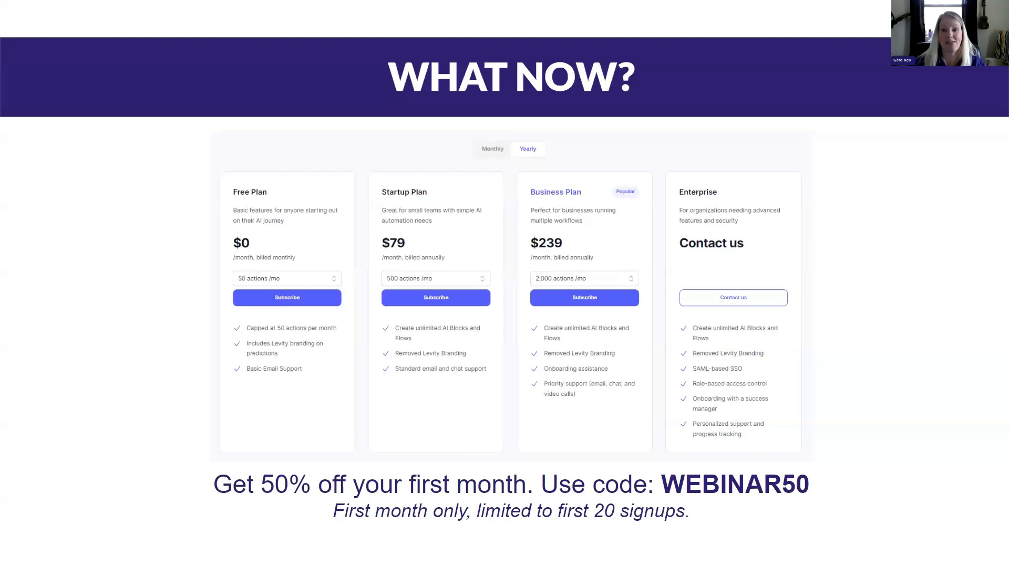
click(840, 196)
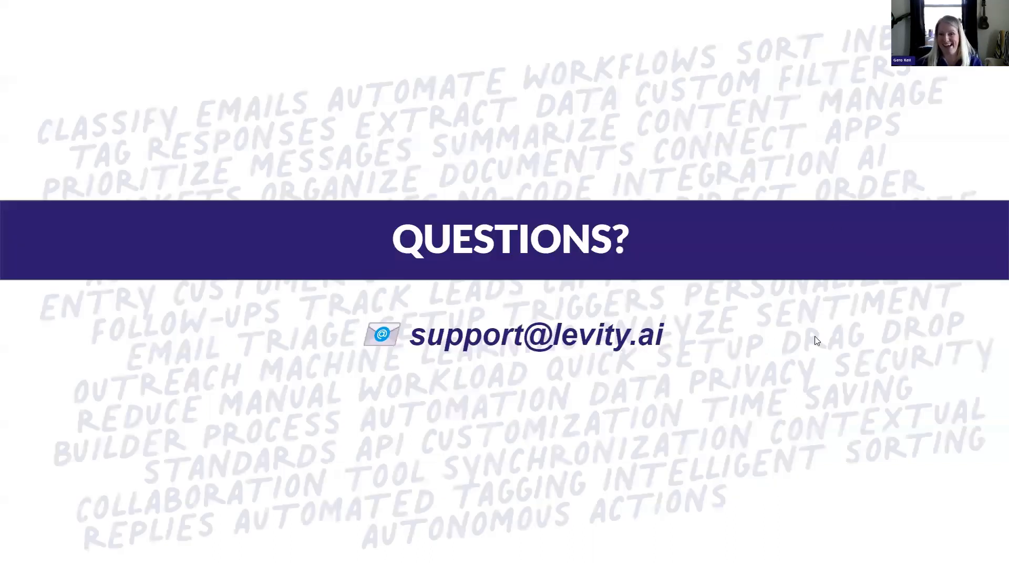